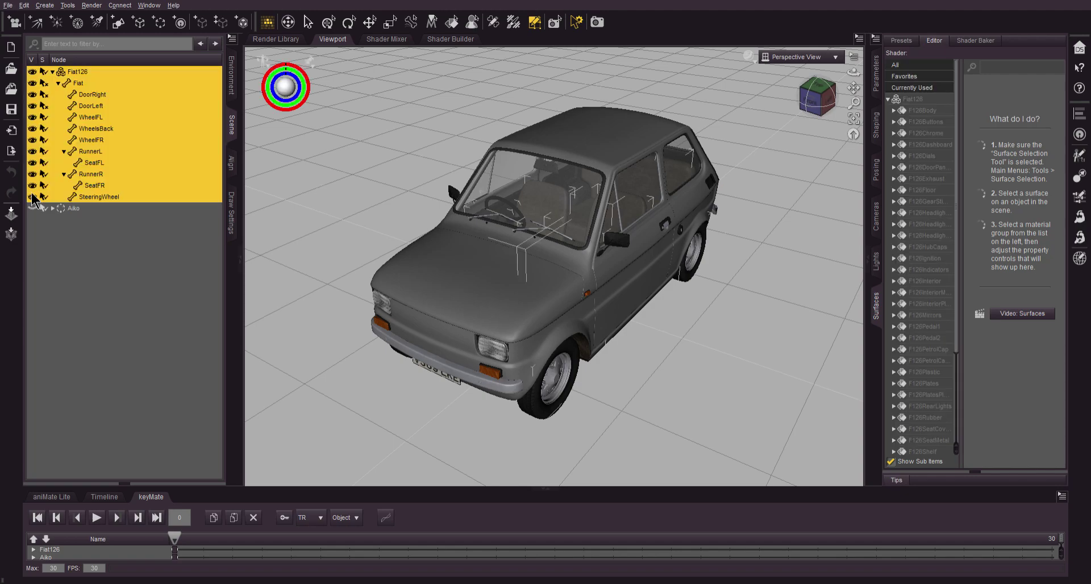
# Hide the Fiat's steering wheel, seats, runners, wheels and doors in the scene, leaving the car body shown.
pyautogui.click(32, 196)
pyautogui.click(33, 185)
pyautogui.click(33, 173)
pyautogui.click(33, 163)
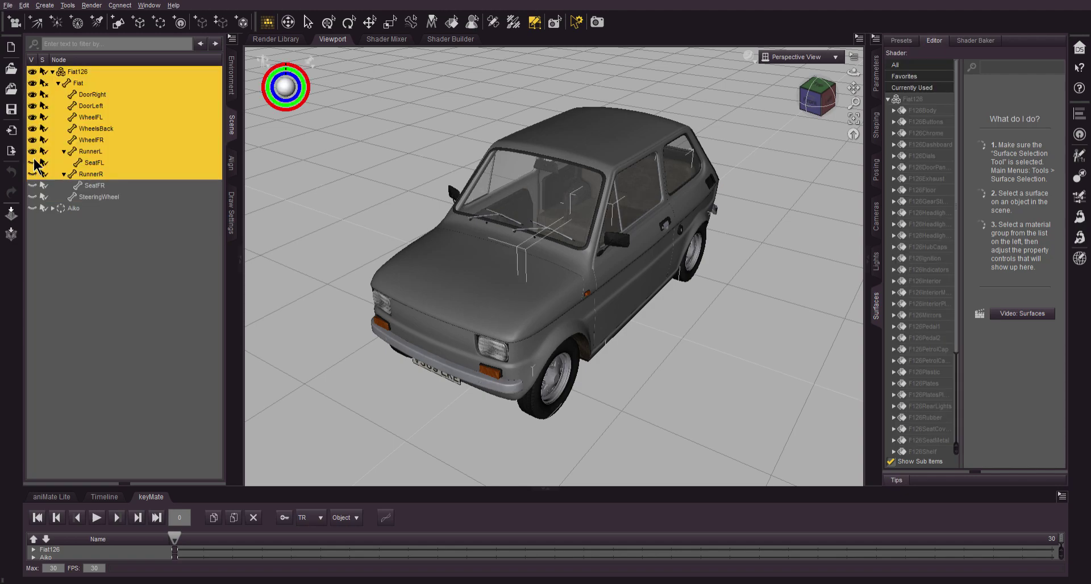
pyautogui.click(33, 151)
pyautogui.moveTo(33, 145); pyautogui.dragTo(35, 84)
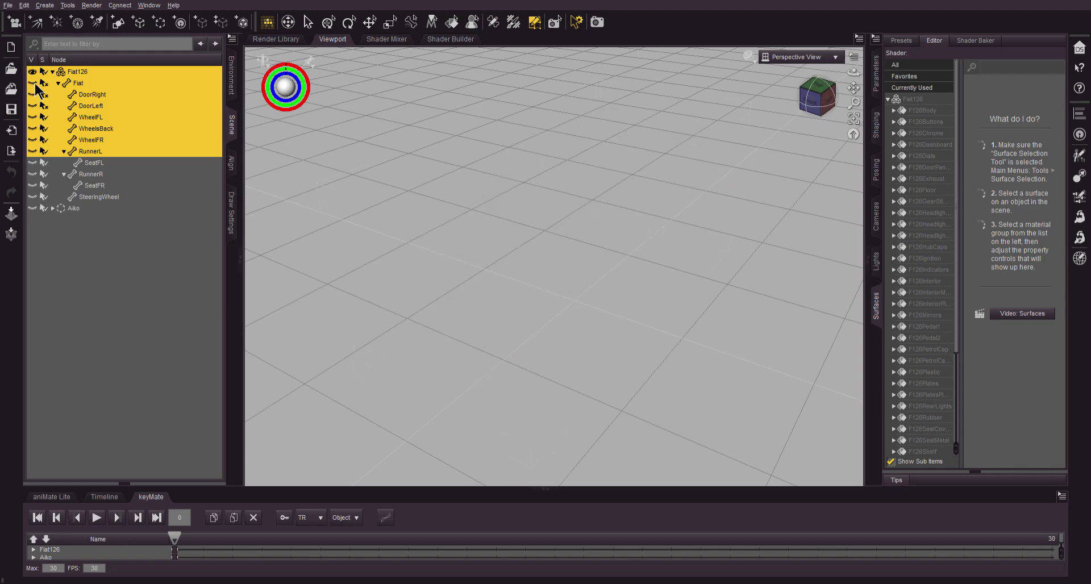
pyautogui.click(33, 83)
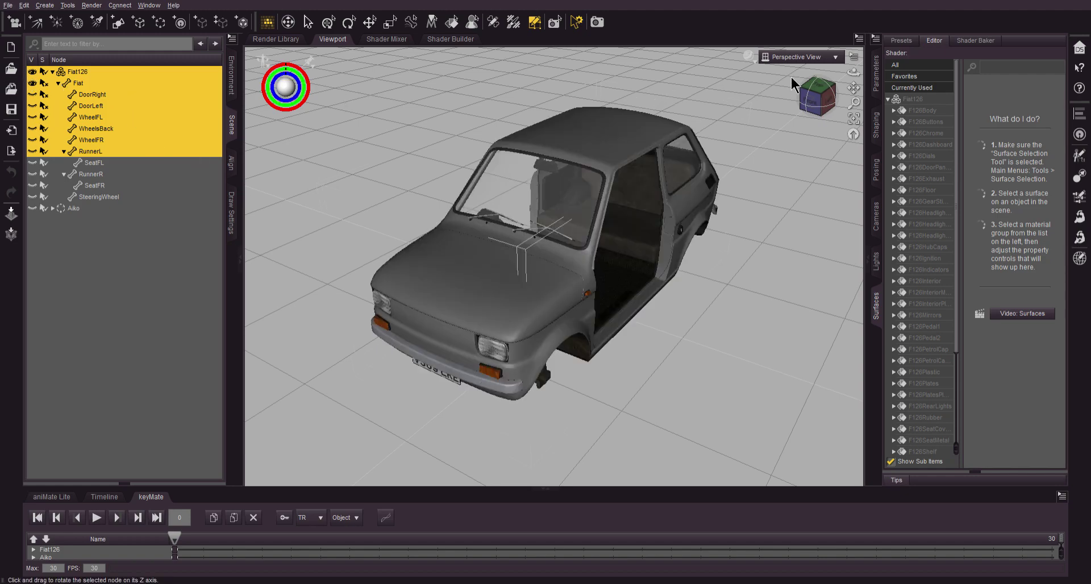
# Select only the Fiat126 figure and move the car away from the scene origin with the Universal tool.
pyautogui.click(813, 100)
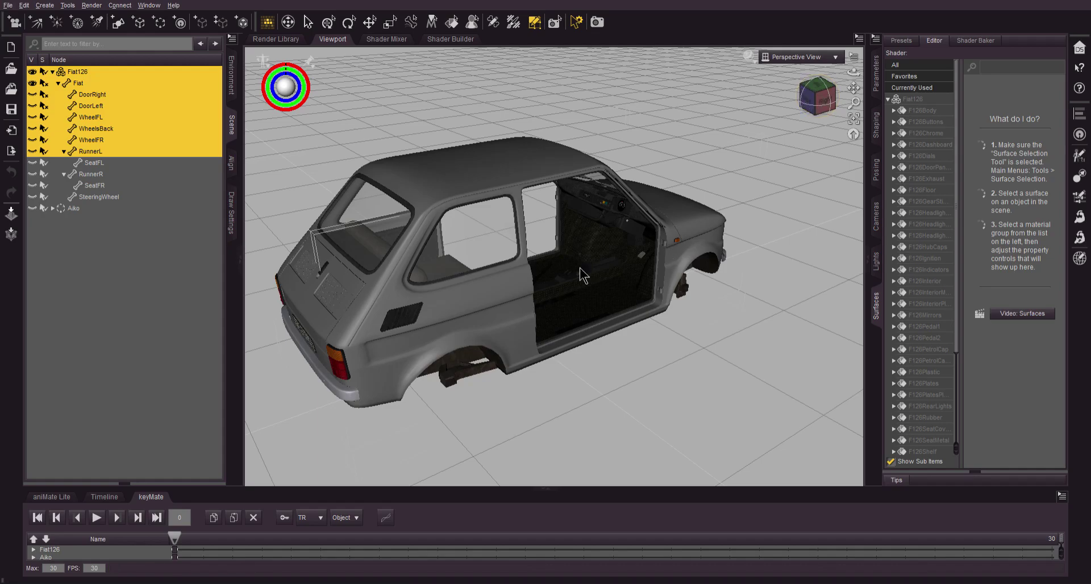
pyautogui.scroll(3, 618, 243)
pyautogui.scroll(5, 618, 244)
pyautogui.scroll(-10, 547, 297)
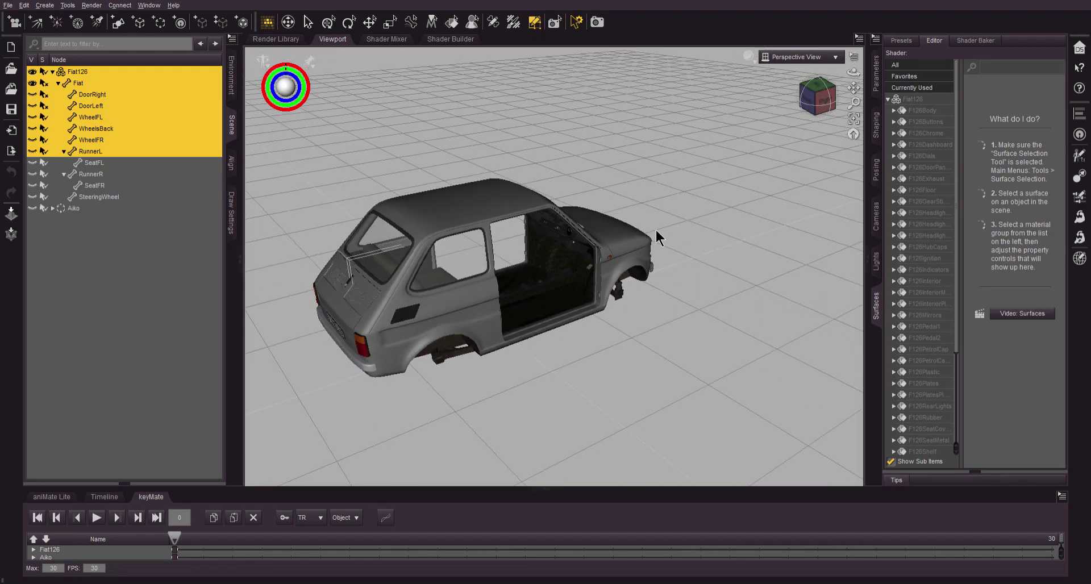
pyautogui.moveTo(822, 103)
pyautogui.mouseDown()
pyautogui.moveTo(852, 103)
pyautogui.moveTo(820, 107)
pyautogui.mouseUp()
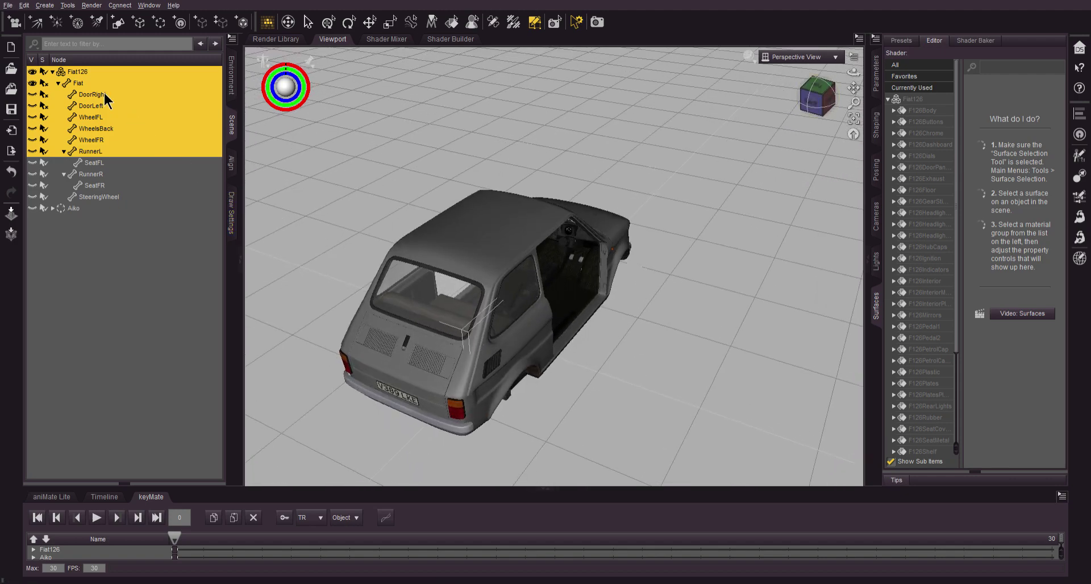
pyautogui.click(86, 221)
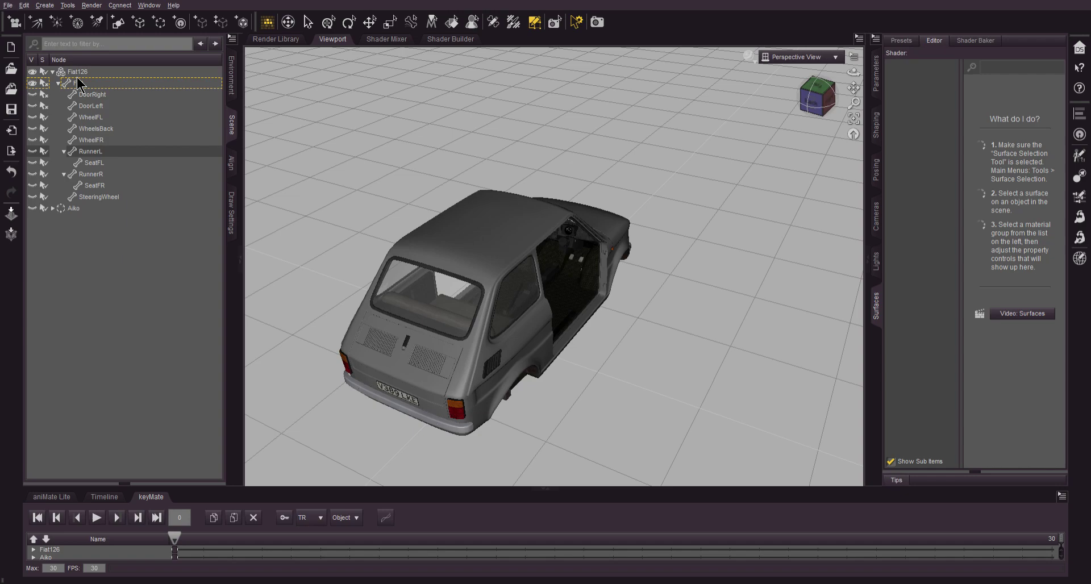
pyautogui.click(76, 76)
pyautogui.click(329, 21)
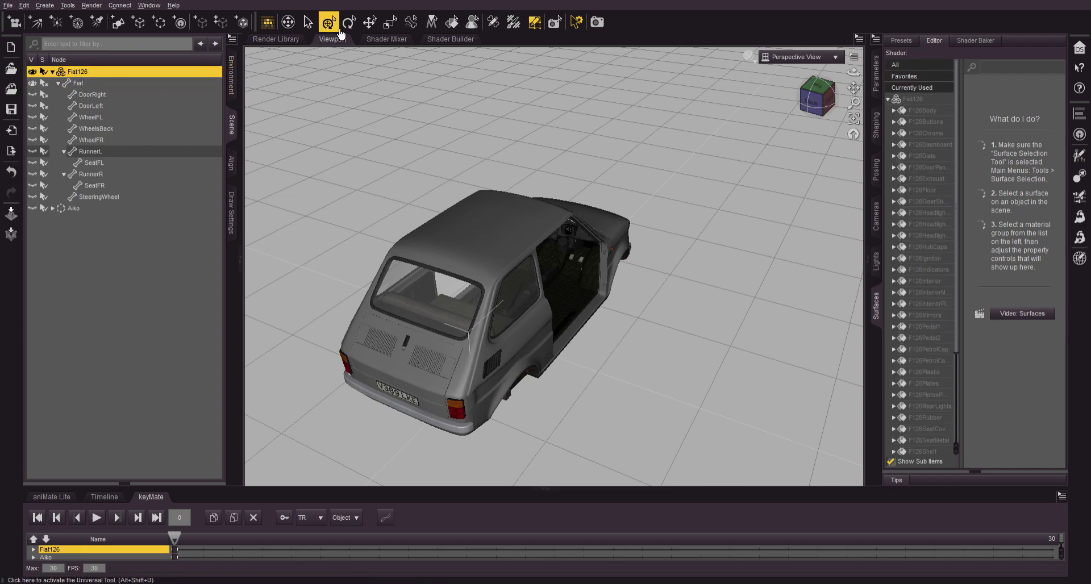
pyautogui.moveTo(474, 334); pyautogui.dragTo(335, 295)
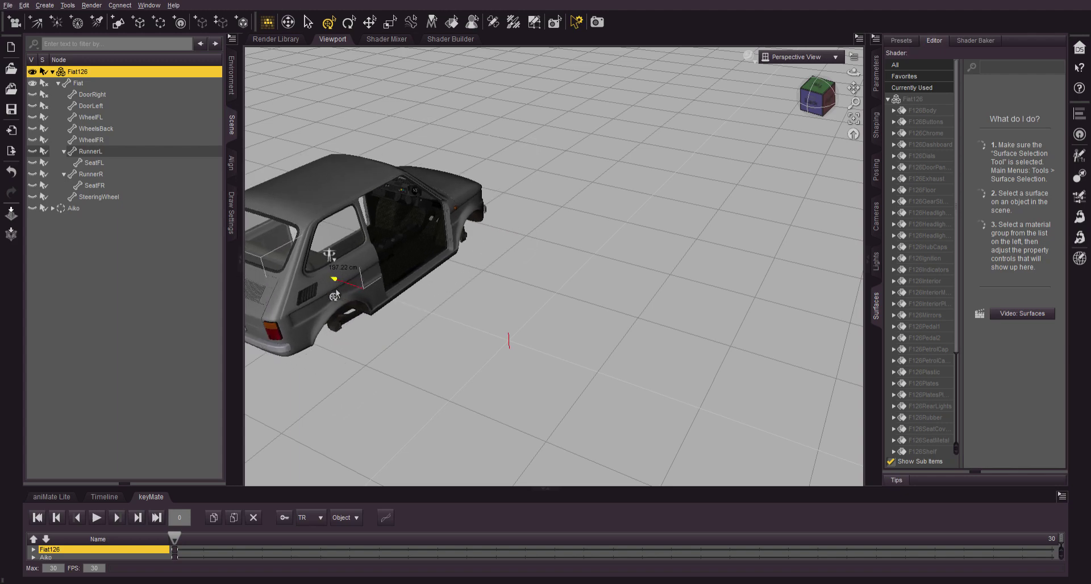
# Create a cube primitive at the scene origin beside the car and select it.
pyautogui.scroll(3, 523, 365)
pyautogui.moveTo(523, 365); pyautogui.dragTo(547, 275, button='middle')
pyautogui.scroll(2, 527, 370)
pyautogui.scroll(2, 506, 273)
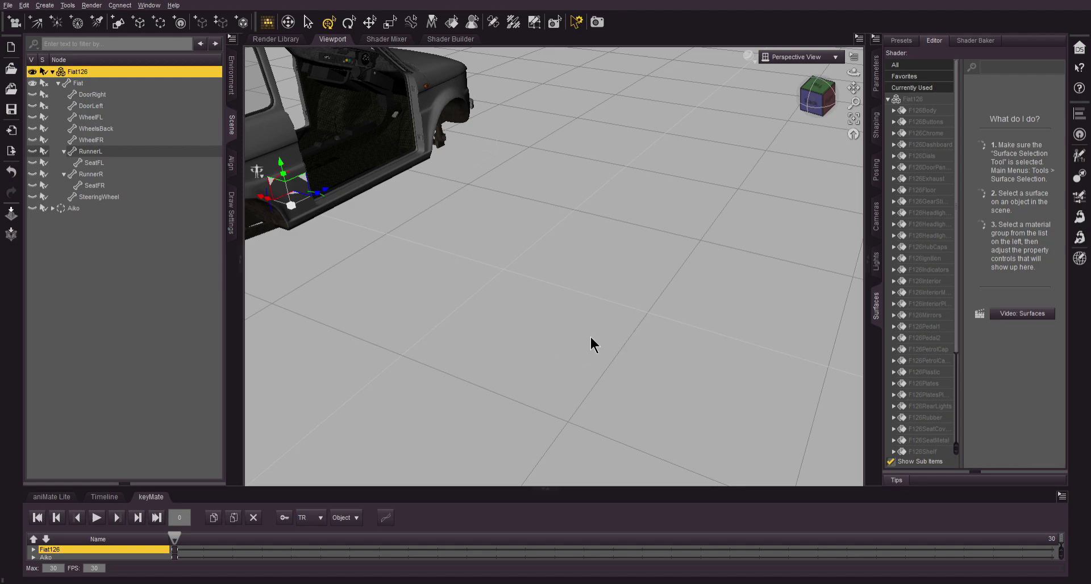
pyautogui.click(552, 357)
pyautogui.click(505, 259)
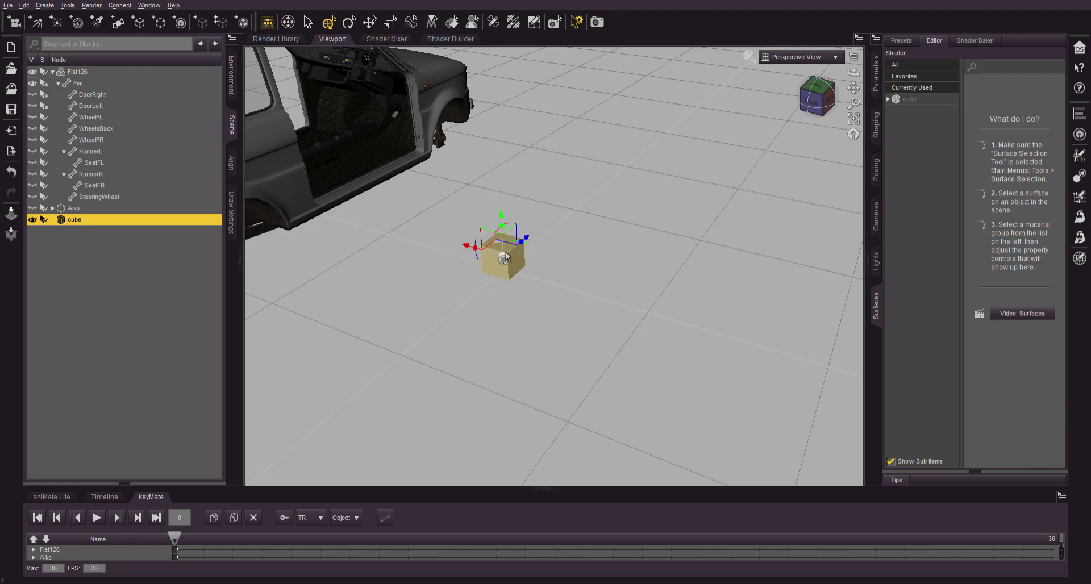
# Flatten the cube vertically, then scale down its length and width to make a small, flat block.
pyautogui.moveTo(506, 234); pyautogui.dragTo(510, 262)
pyautogui.scroll(3, 509, 259)
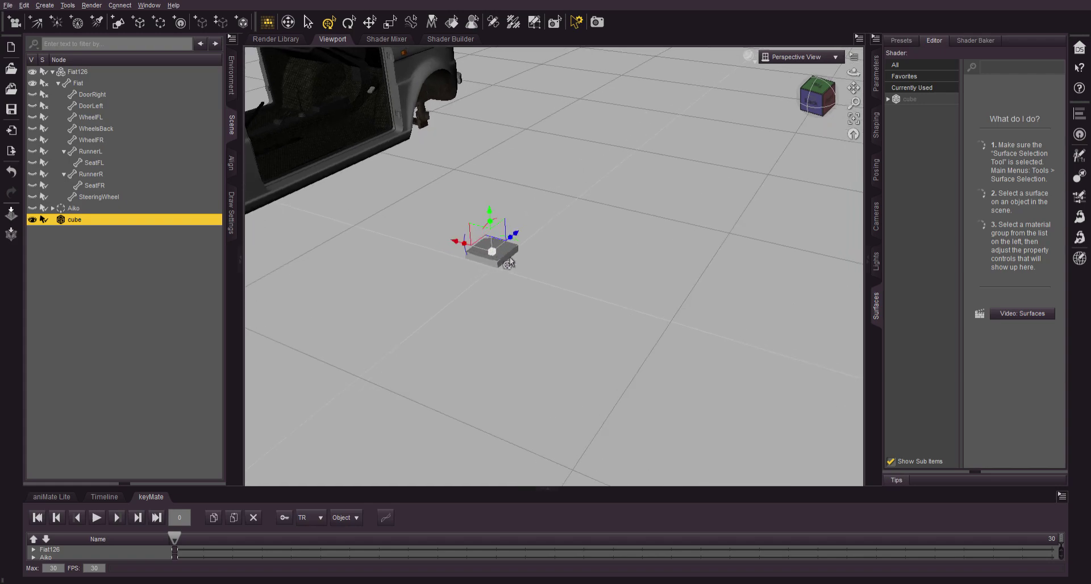
pyautogui.click(855, 120)
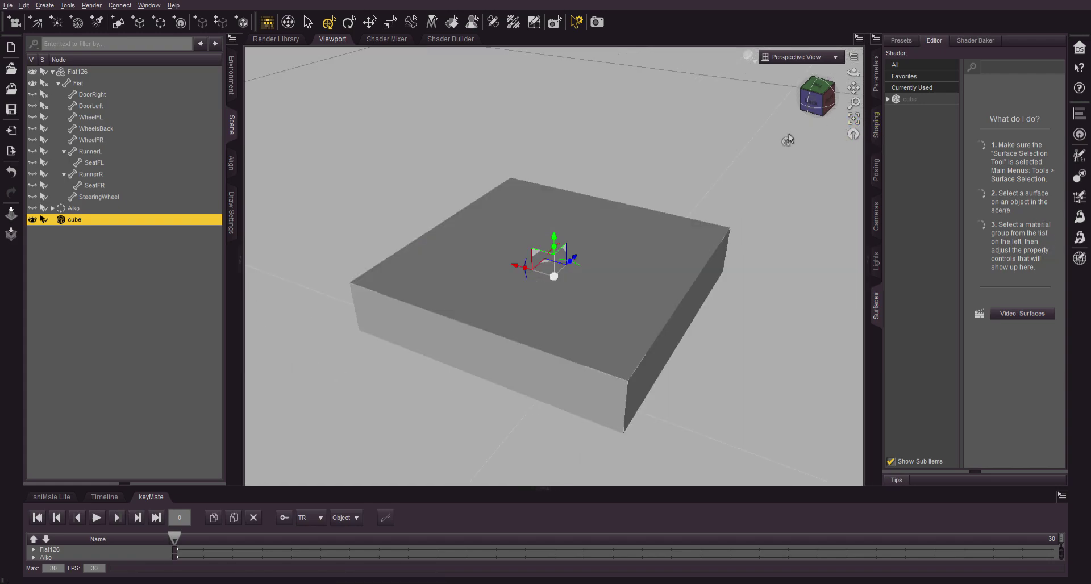
pyautogui.moveTo(809, 109); pyautogui.dragTo(721, 202)
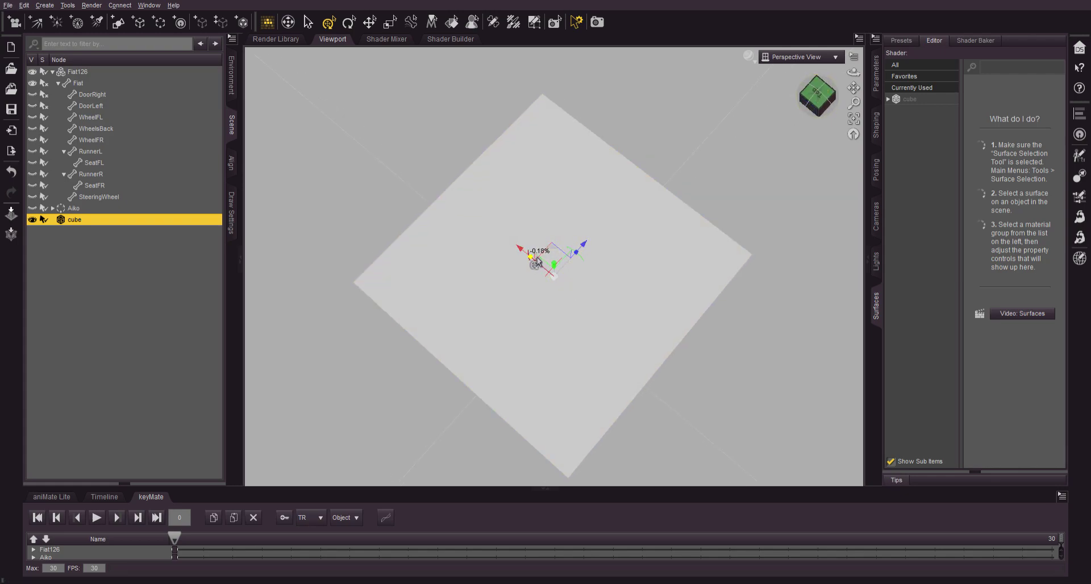
pyautogui.moveTo(582, 259); pyautogui.dragTo(477, 360)
pyautogui.moveTo(534, 259); pyautogui.dragTo(672, 351)
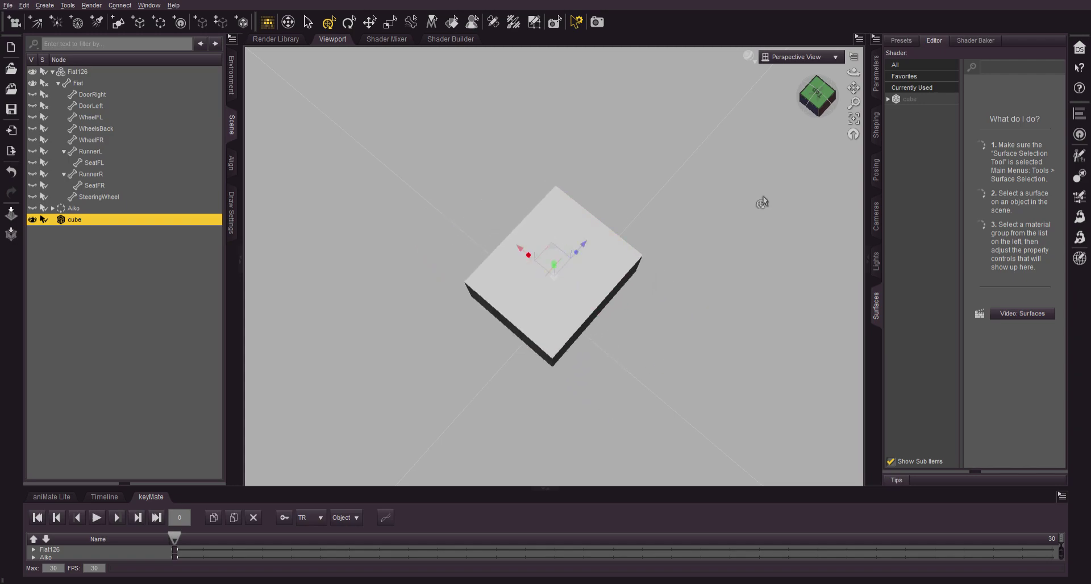
# Move the block through the door opening into the car's interior and raise it above the carpeted floor.
pyautogui.click(823, 109)
pyautogui.scroll(-8, 636, 268)
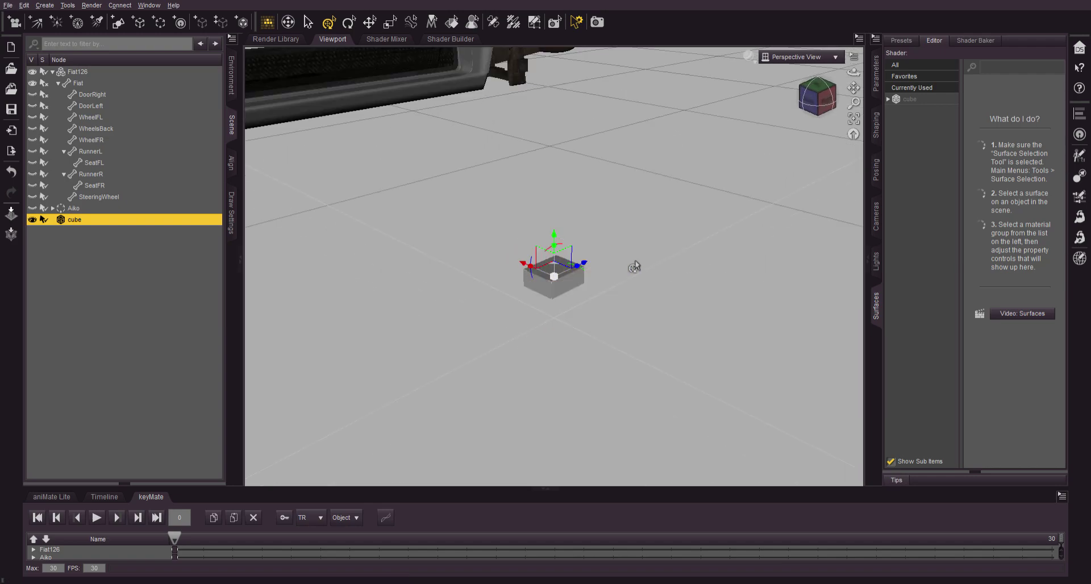
pyautogui.moveTo(812, 108); pyautogui.dragTo(804, 128)
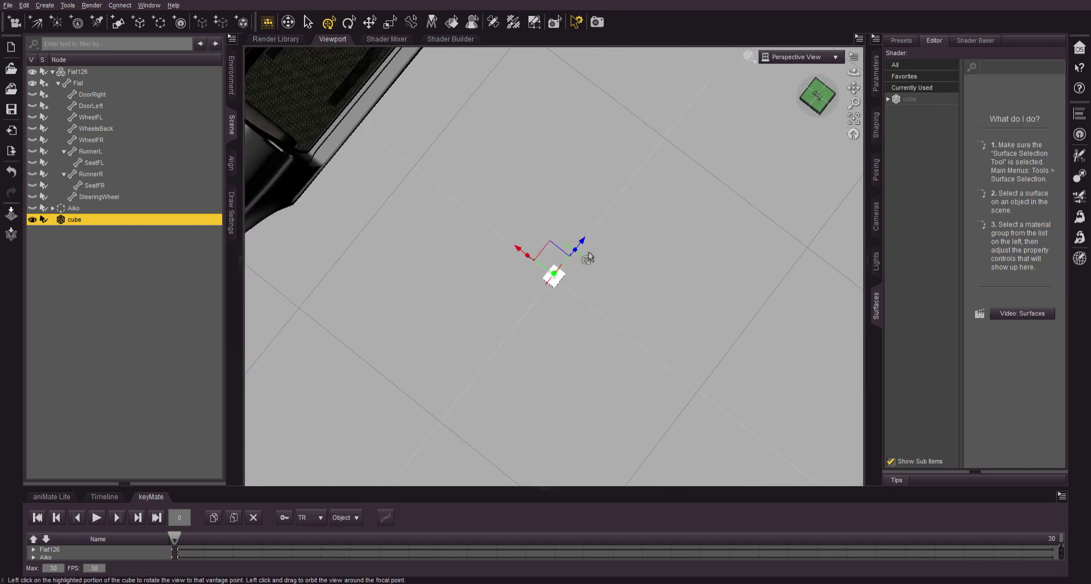
pyautogui.moveTo(558, 250); pyautogui.dragTo(391, 7)
pyautogui.click(859, 123)
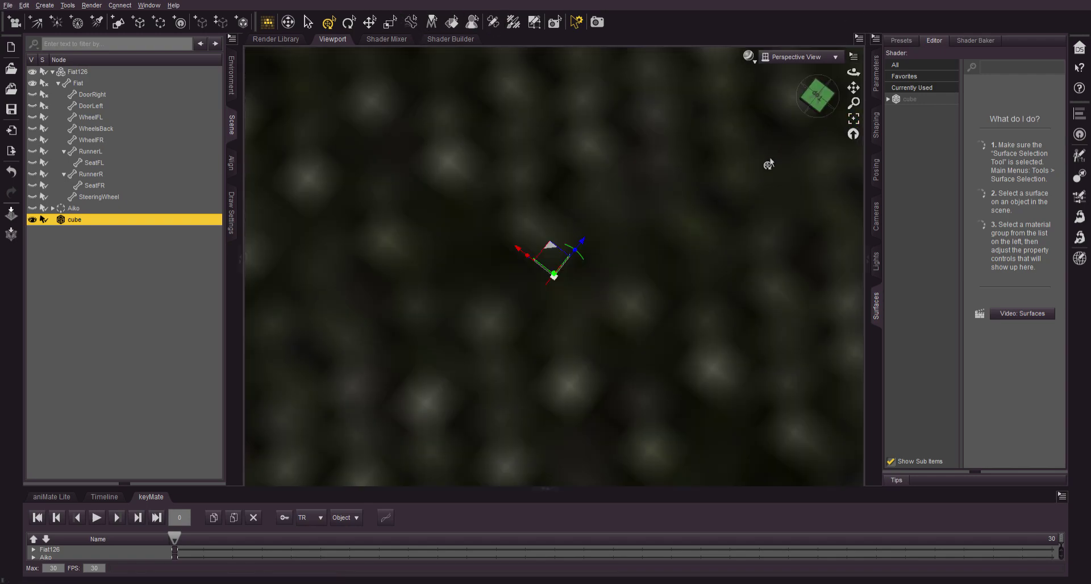
pyautogui.scroll(-10, 773, 162)
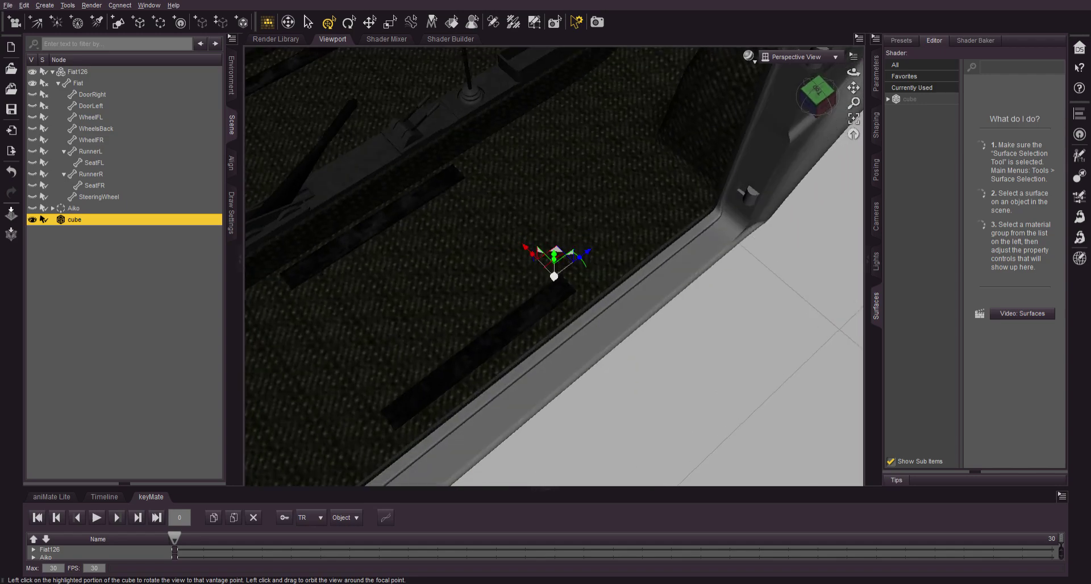
pyautogui.moveTo(816, 91); pyautogui.dragTo(590, 218)
pyautogui.moveTo(561, 253); pyautogui.dragTo(556, 142)
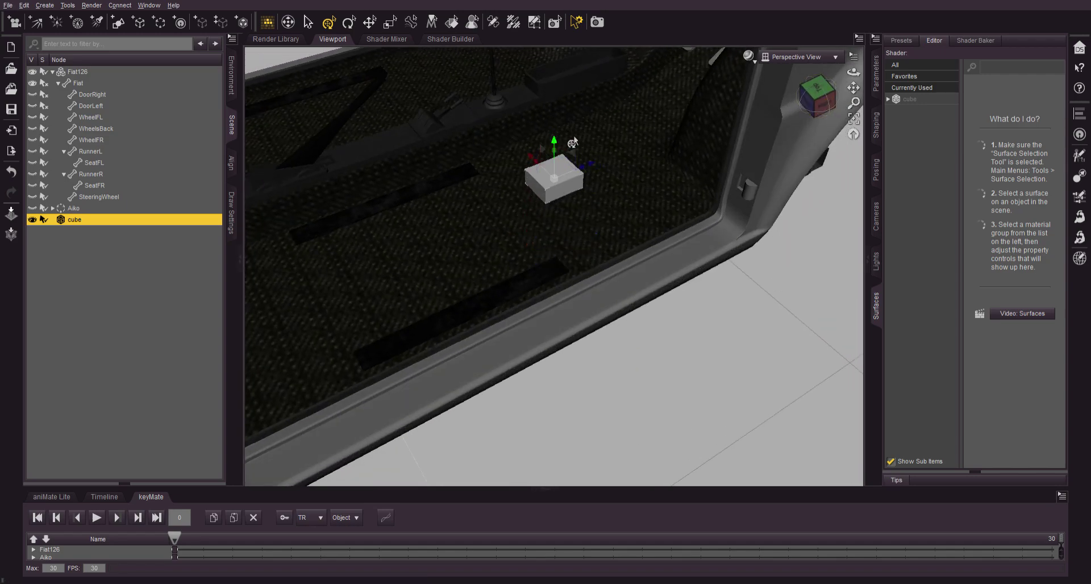
# Move the block forward into the driver's footwell, close to the pedals.
pyautogui.moveTo(789, 112); pyautogui.dragTo(773, 128)
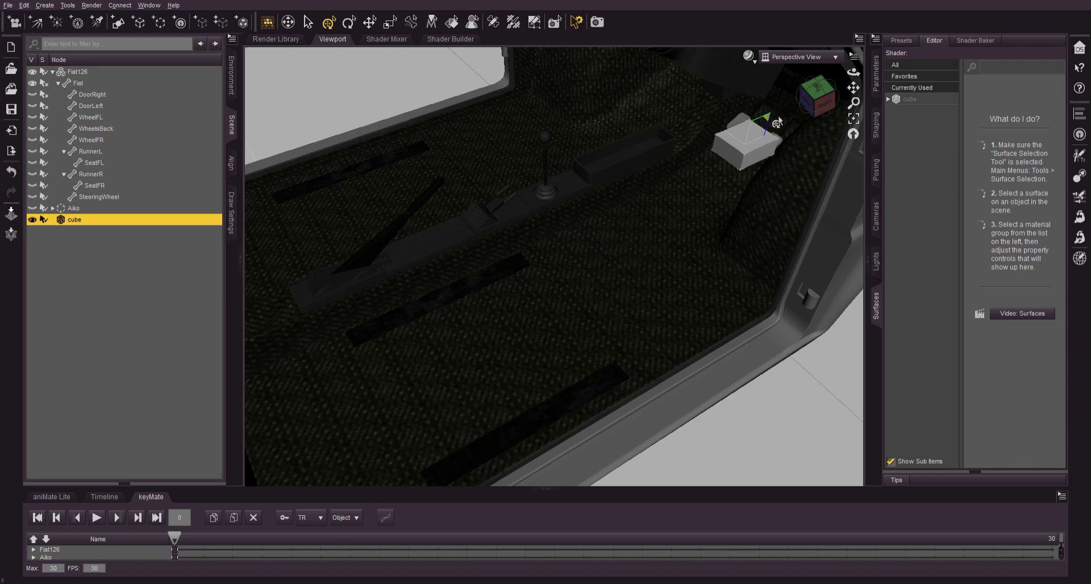
pyautogui.moveTo(852, 73); pyautogui.dragTo(844, 75)
pyautogui.moveTo(566, 69); pyautogui.dragTo(471, 191)
# Scale down the block's width and length to bring it closer to the pedal size.
pyautogui.click(853, 118)
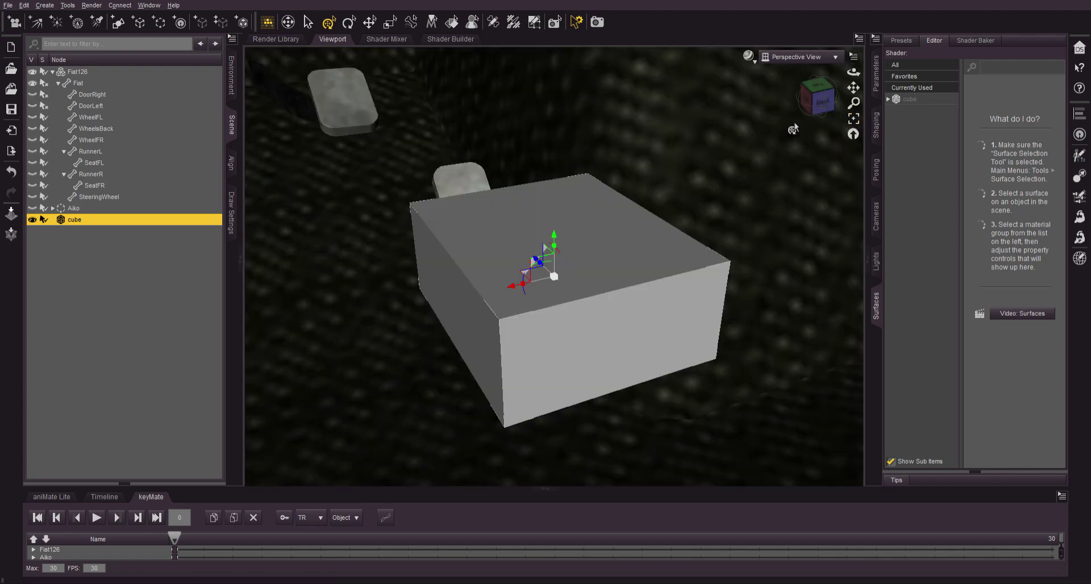
pyautogui.moveTo(818, 94); pyautogui.dragTo(810, 113)
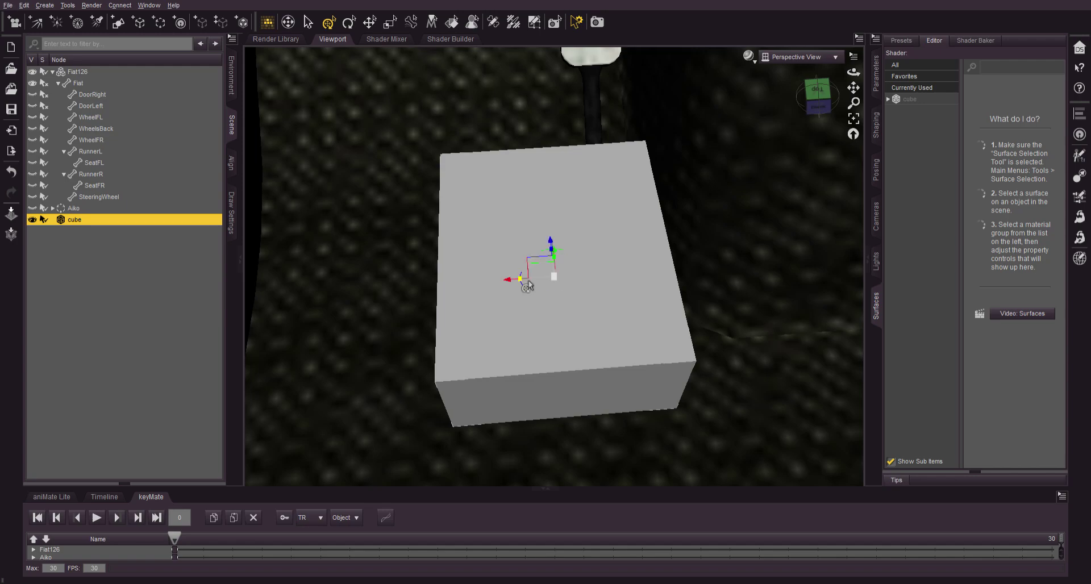
pyautogui.moveTo(526, 285)
pyautogui.mouseDown()
pyautogui.moveTo(615, 276)
pyautogui.moveTo(554, 283)
pyautogui.moveTo(548, 335)
pyautogui.moveTo(555, 253)
pyautogui.moveTo(577, 381)
pyautogui.moveTo(577, 365)
pyautogui.mouseUp()
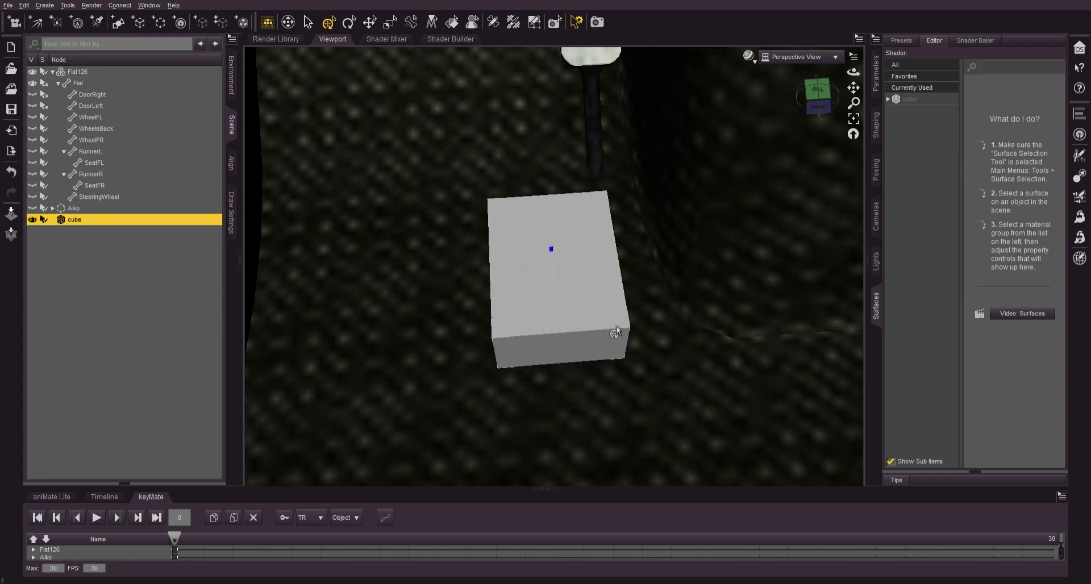
# Shift the block sideways over the accelerator pedal and reduce its thickness.
pyautogui.moveTo(826, 109); pyautogui.dragTo(874, 88)
pyautogui.moveTo(512, 269); pyautogui.dragTo(124, 252)
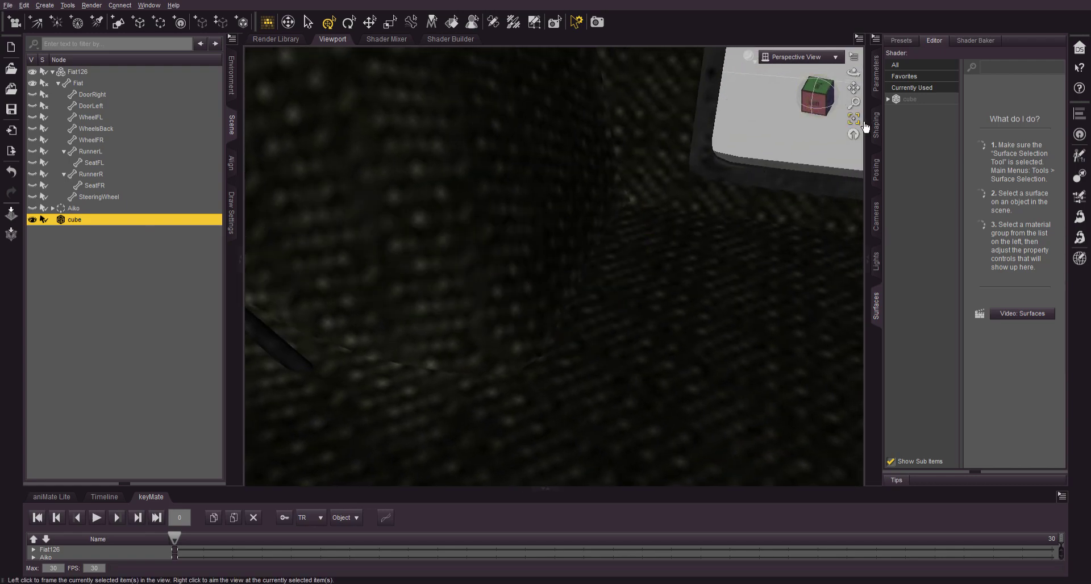
pyautogui.click(853, 118)
pyautogui.moveTo(818, 115)
pyautogui.mouseDown()
pyautogui.moveTo(800, 123)
pyautogui.moveTo(761, 108)
pyautogui.moveTo(824, 102)
pyautogui.moveTo(801, 136)
pyautogui.moveTo(817, 101)
pyautogui.mouseUp()
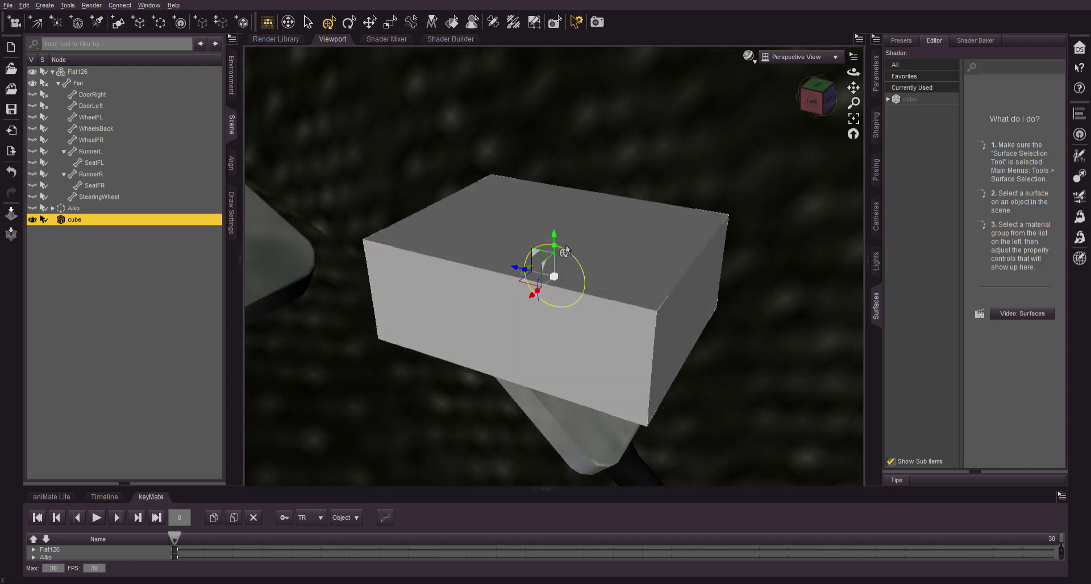
pyautogui.moveTo(563, 250); pyautogui.dragTo(556, 287)
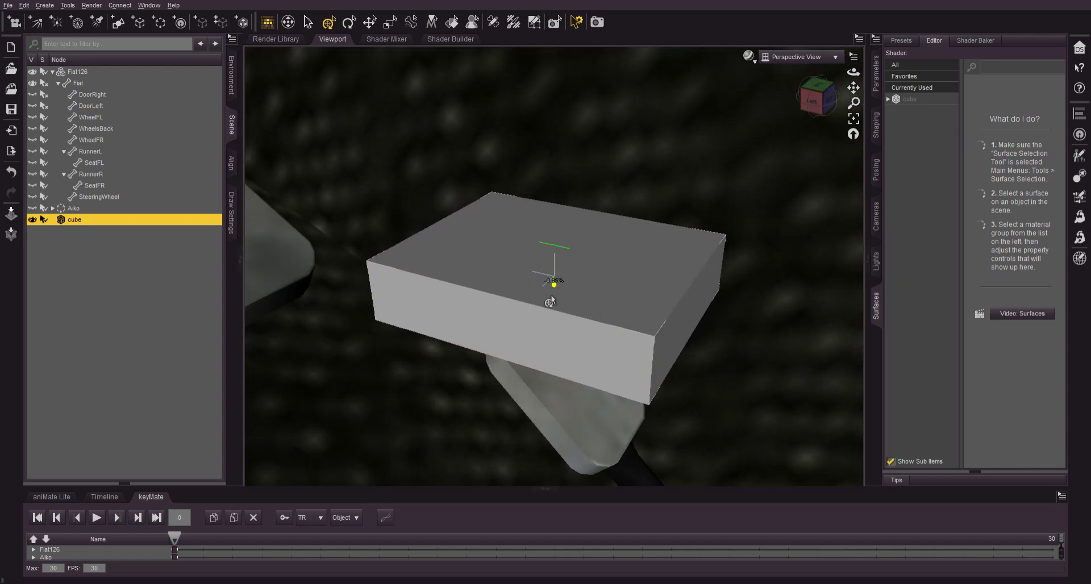
# Tilt the block to match the slant of the accelerator pedal and check the alignment from several angles.
pyautogui.scroll(-6, 723, 250)
pyautogui.moveTo(812, 102); pyautogui.dragTo(816, 75)
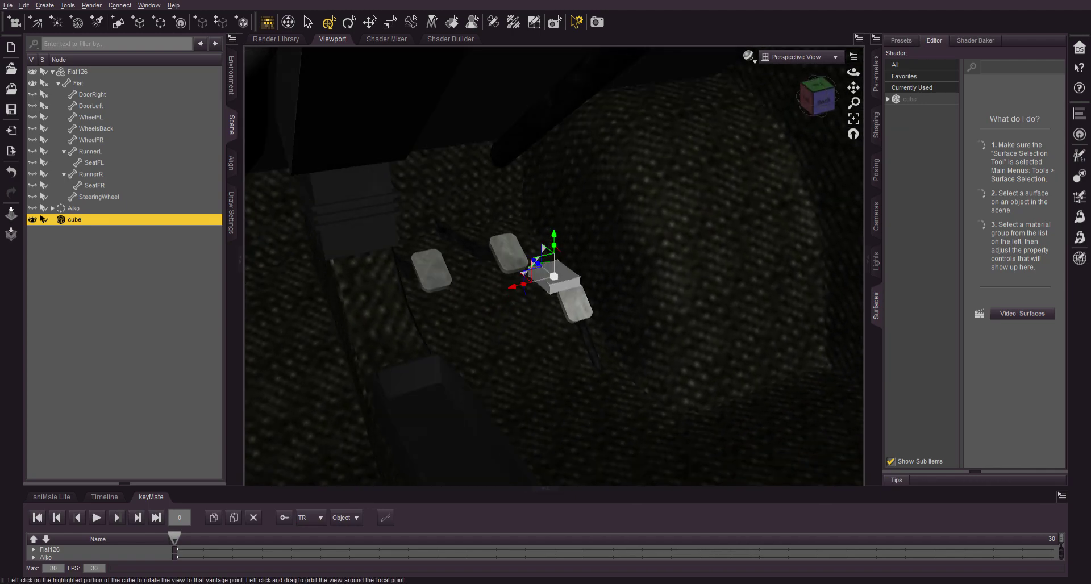
pyautogui.moveTo(565, 251); pyautogui.dragTo(572, 272)
pyautogui.moveTo(835, 112)
pyautogui.mouseDown()
pyautogui.moveTo(792, 105)
pyautogui.moveTo(835, 112)
pyautogui.moveTo(798, 118)
pyautogui.moveTo(839, 107)
pyautogui.mouseUp()
pyautogui.scroll(3, 624, 262)
pyautogui.moveTo(561, 249); pyautogui.dragTo(532, 271)
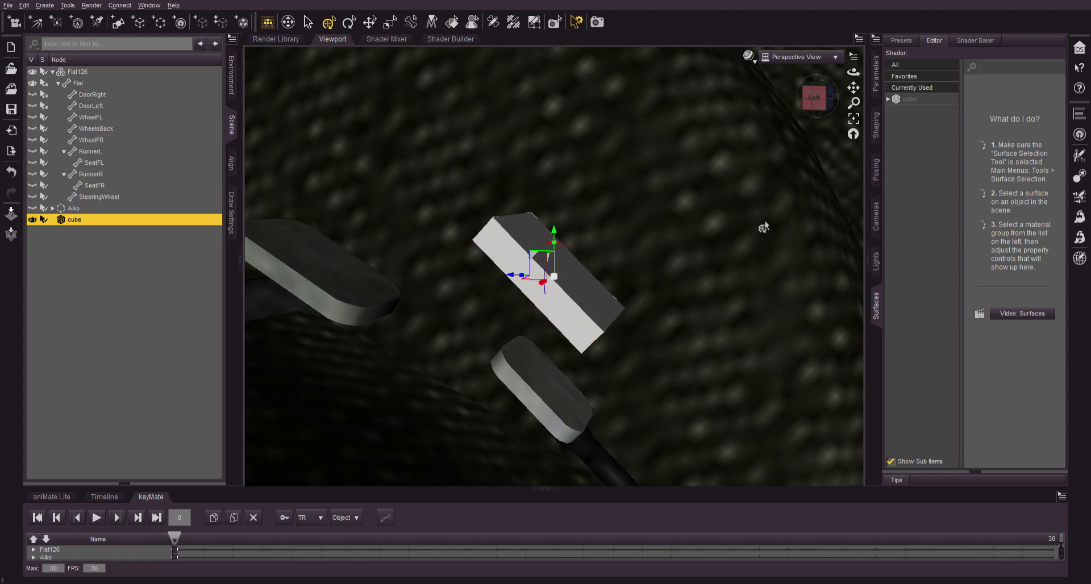
pyautogui.moveTo(813, 97); pyautogui.dragTo(823, 117)
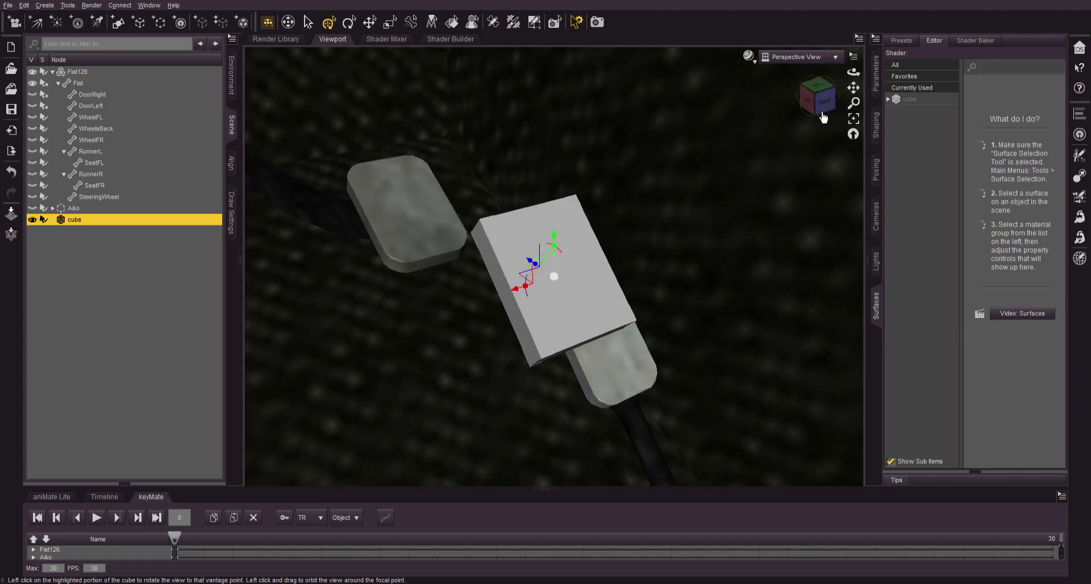
pyautogui.scroll(-5, 705, 240)
pyautogui.scroll(3, 704, 243)
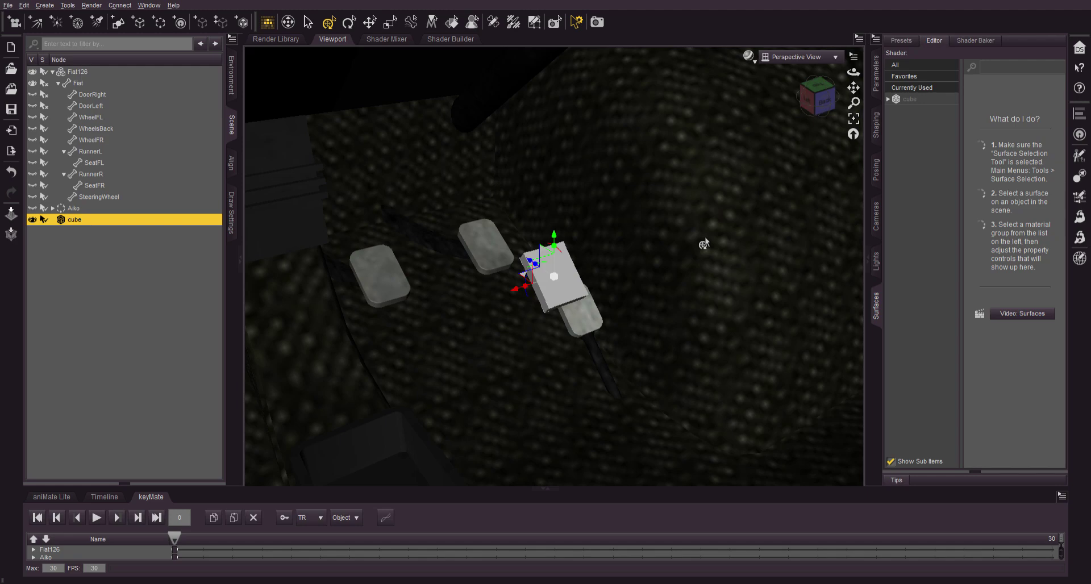
pyautogui.moveTo(812, 107)
pyautogui.mouseDown()
pyautogui.moveTo(778, 105)
pyautogui.moveTo(810, 104)
pyautogui.mouseUp()
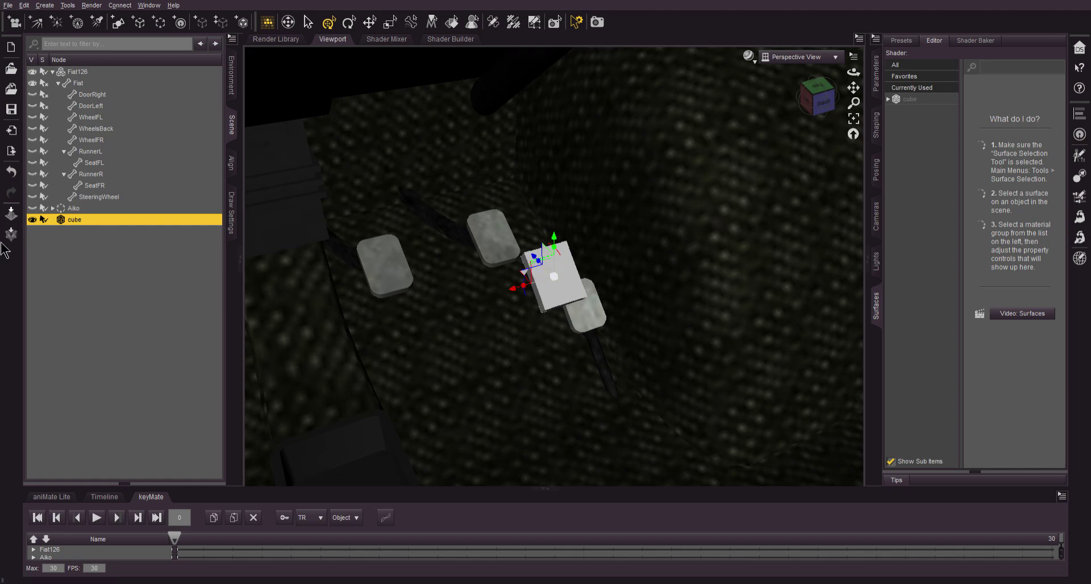
# Hide the cube, clear the selection and switch to the geometry editing tool at the accelerator pedal.
pyautogui.click(32, 220)
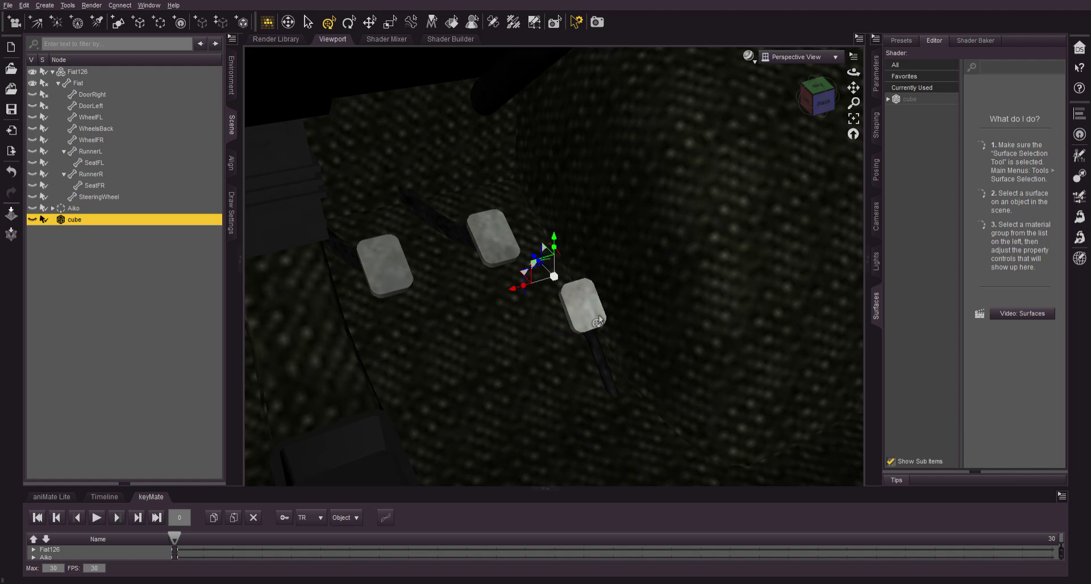
pyautogui.click(598, 321)
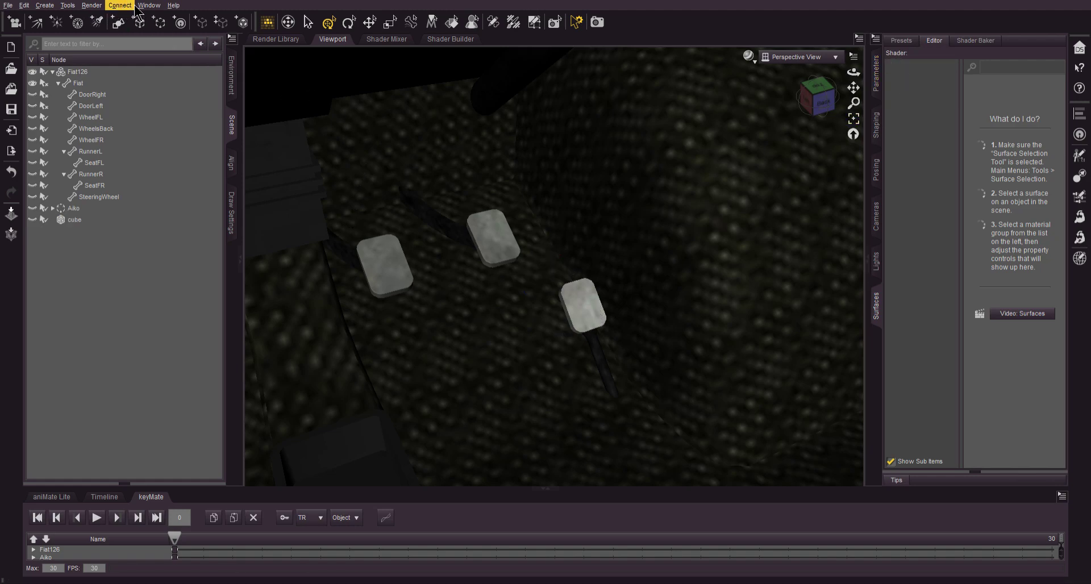
pyautogui.click(107, 139)
pyautogui.scroll(5, 574, 308)
pyautogui.scroll(-4, 605, 316)
pyautogui.moveTo(603, 321); pyautogui.dragTo(535, 322, button='middle')
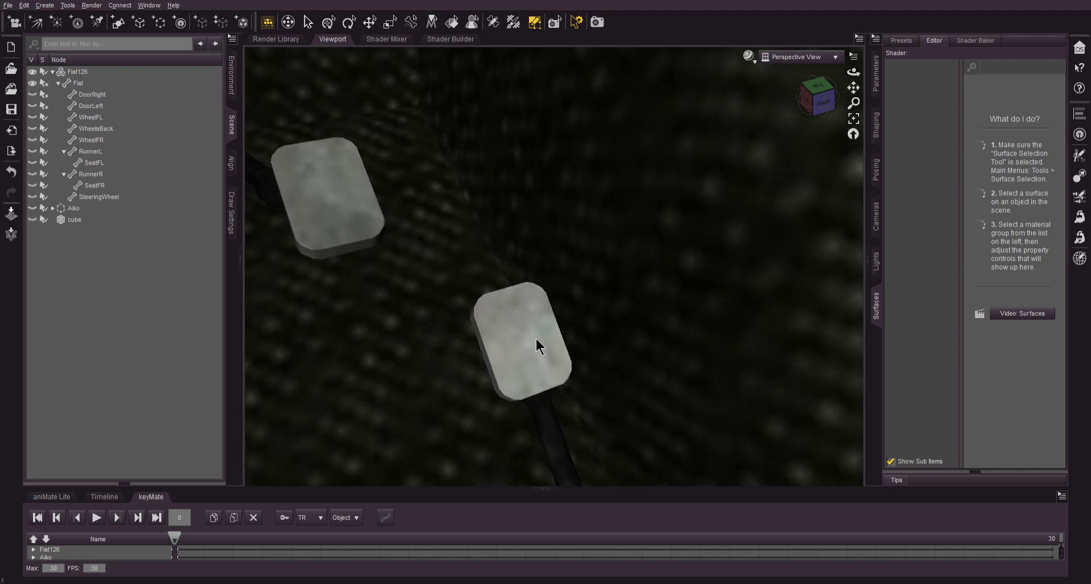
# Set the viewport to a shaded display with visible mesh lines around the accelerator pedal.
pyautogui.scroll(3, 536, 339)
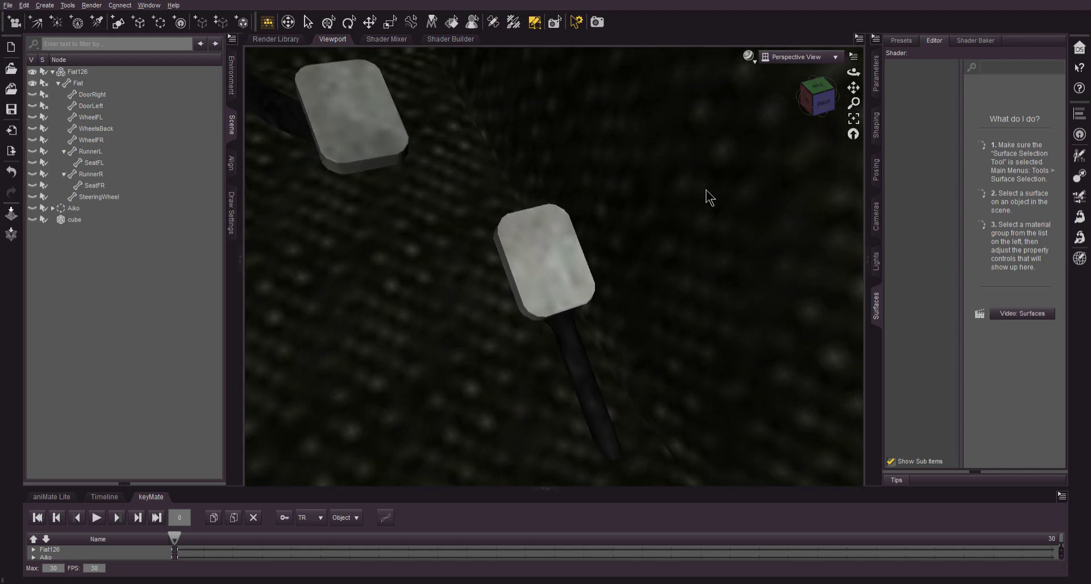
pyautogui.click(748, 123)
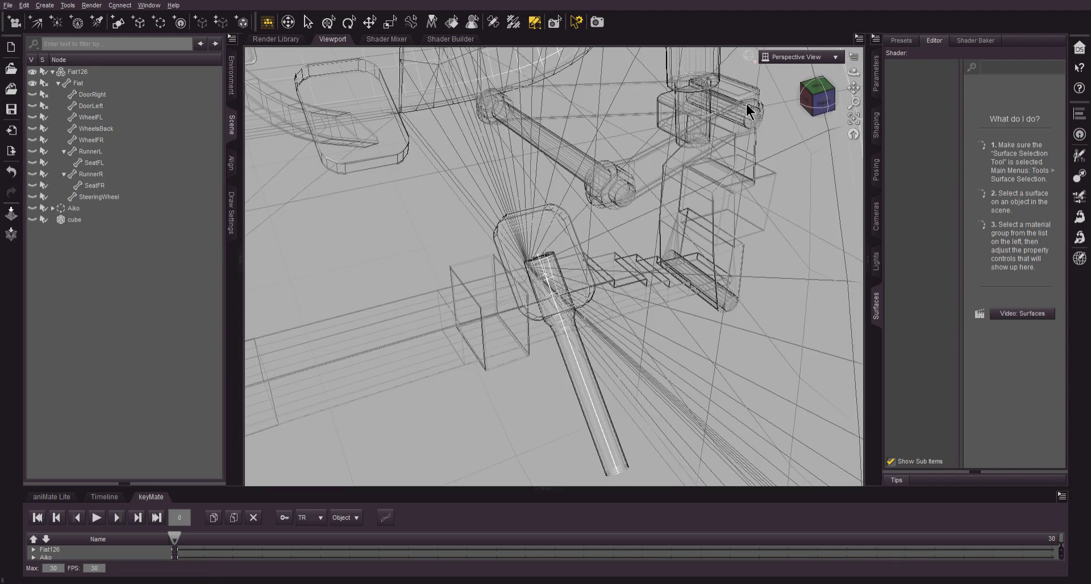
pyautogui.click(747, 127)
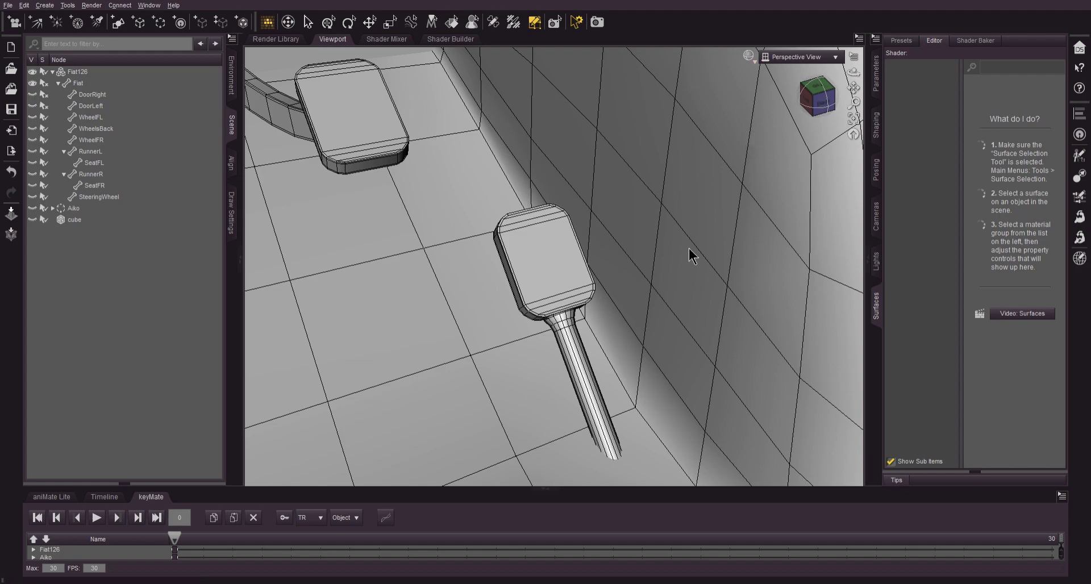
# Select the polygons of the accelerator pedal's pad and delete them.
pyautogui.click(542, 272)
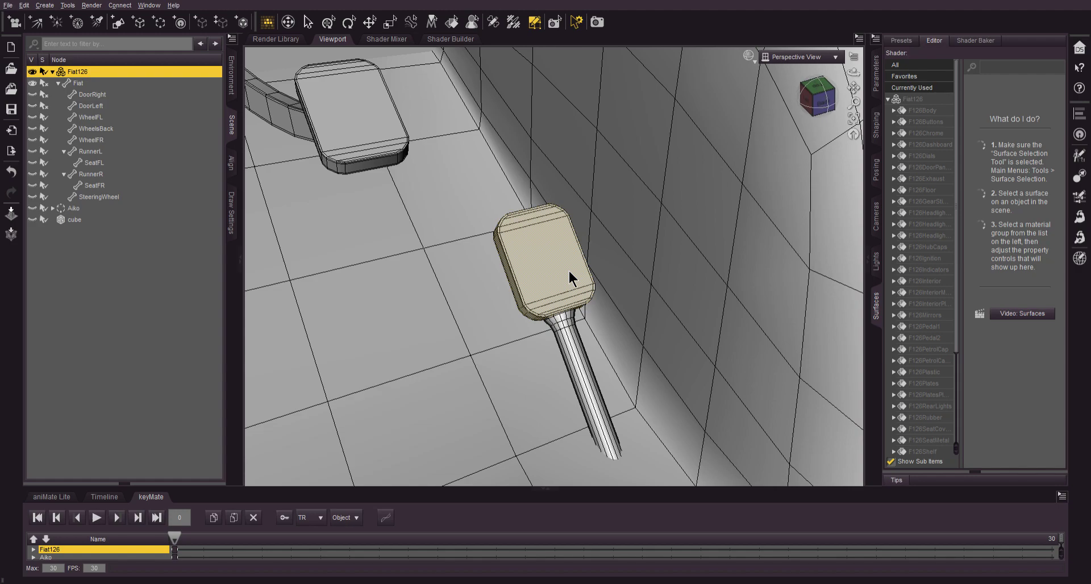
pyautogui.moveTo(585, 281); pyautogui.dragTo(639, 225, button='middle')
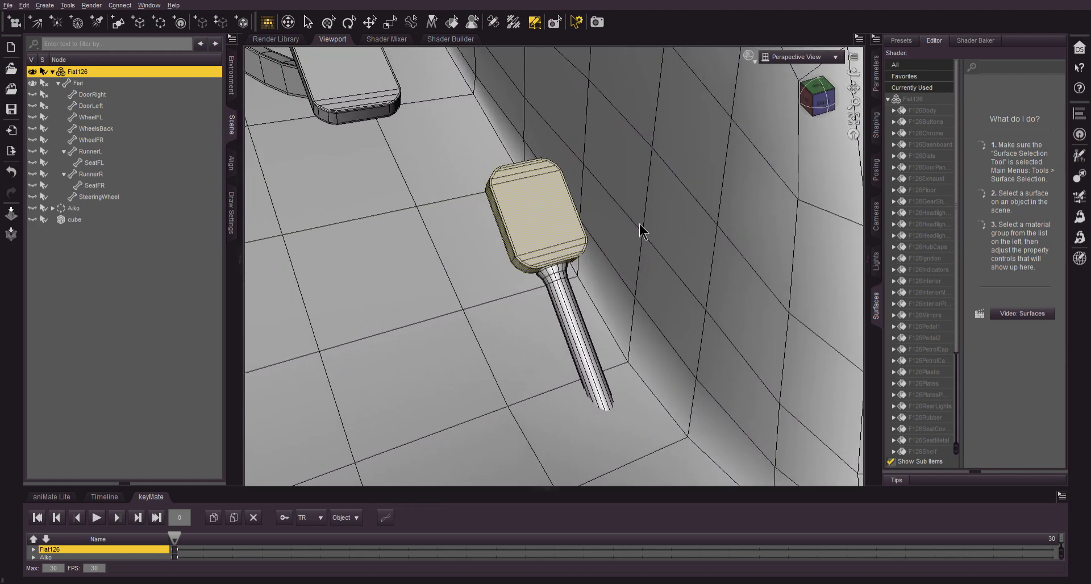
pyautogui.click(853, 118)
pyautogui.moveTo(824, 111)
pyautogui.mouseDown()
pyautogui.moveTo(796, 79)
pyautogui.moveTo(835, 71)
pyautogui.moveTo(807, 88)
pyautogui.moveTo(829, 116)
pyautogui.moveTo(817, 112)
pyautogui.mouseUp()
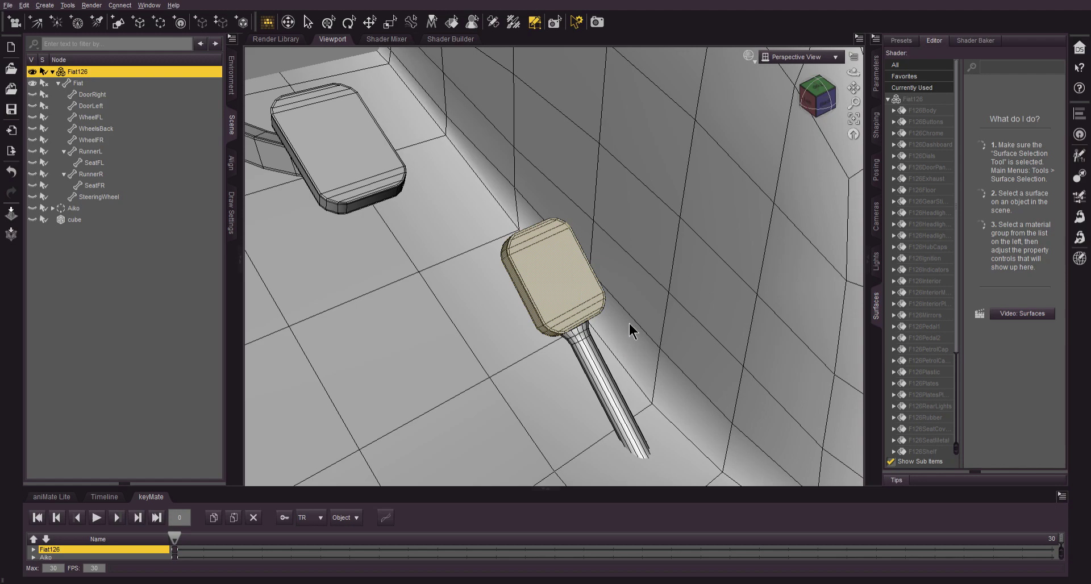
pyautogui.hotkey('ctrl', '-')
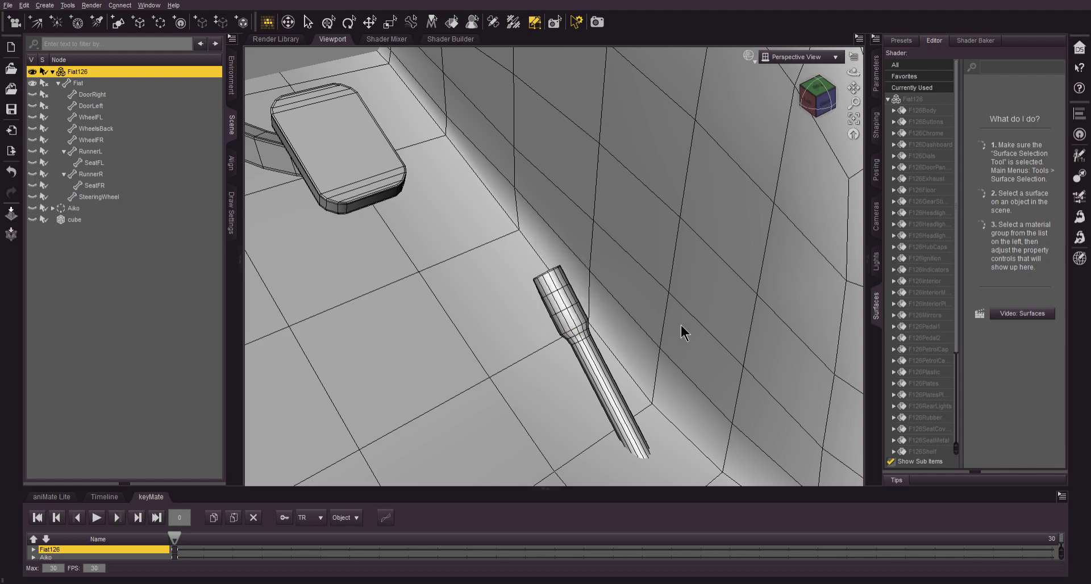
# Select the whole stem of the accelerator pedal and delete its polygons.
pyautogui.moveTo(833, 101); pyautogui.dragTo(846, 79)
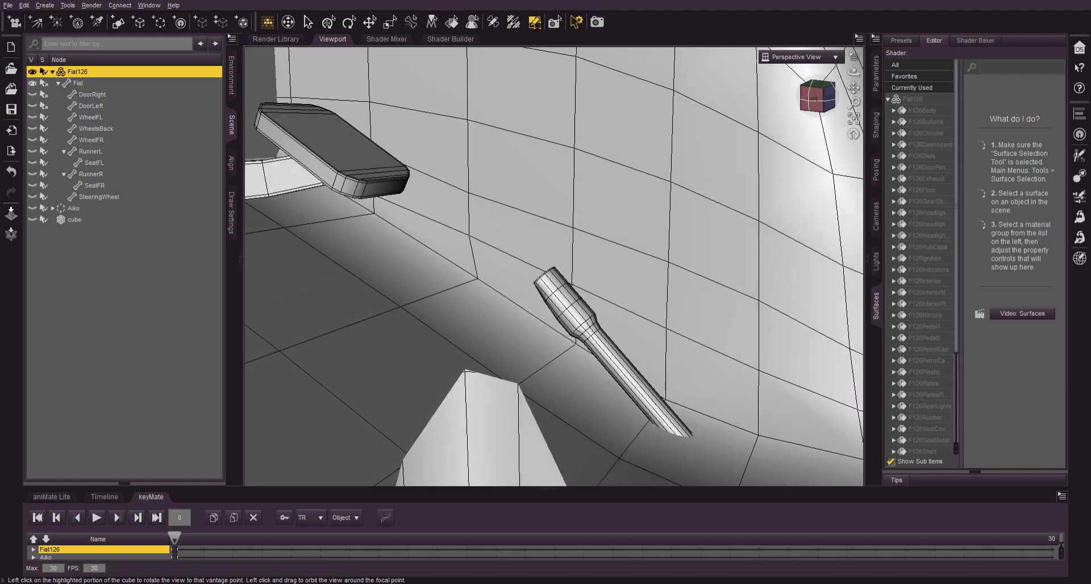
pyautogui.scroll(3, 580, 322)
pyautogui.scroll(-1, 561, 310)
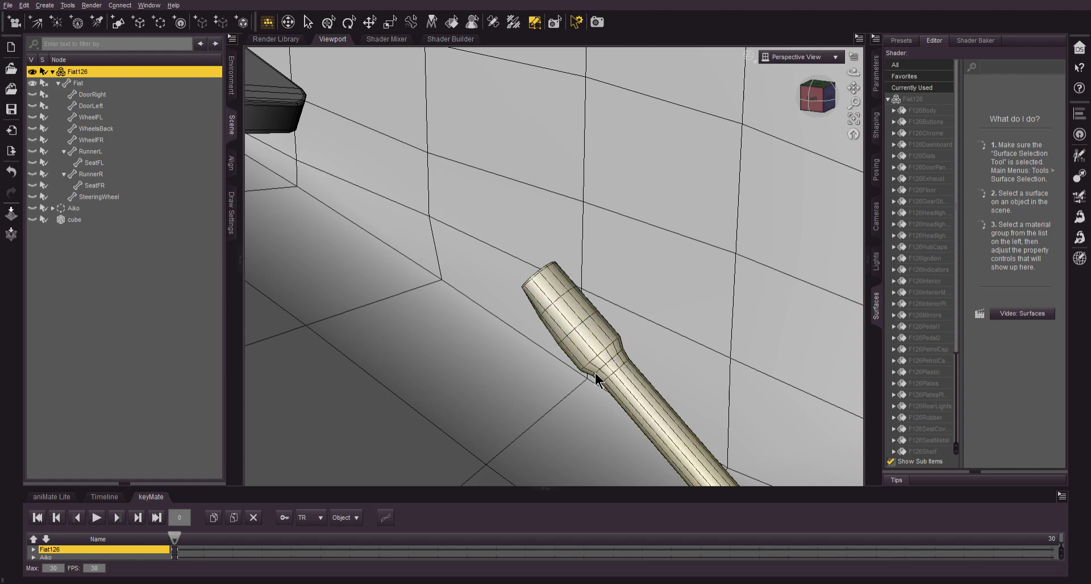
pyautogui.moveTo(594, 372); pyautogui.dragTo(449, 108, button='middle')
pyautogui.keyDown('alt'); pyautogui.moveTo(608, 341); pyautogui.dragTo(553, 338); pyautogui.keyUp('alt')
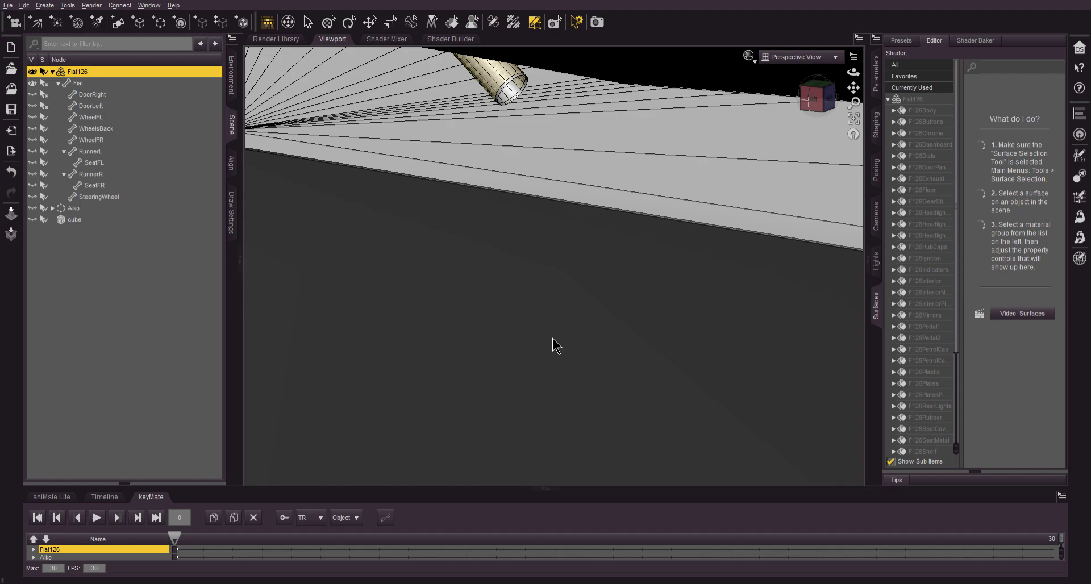
pyautogui.moveTo(398, 74); pyautogui.dragTo(549, 325, button='middle')
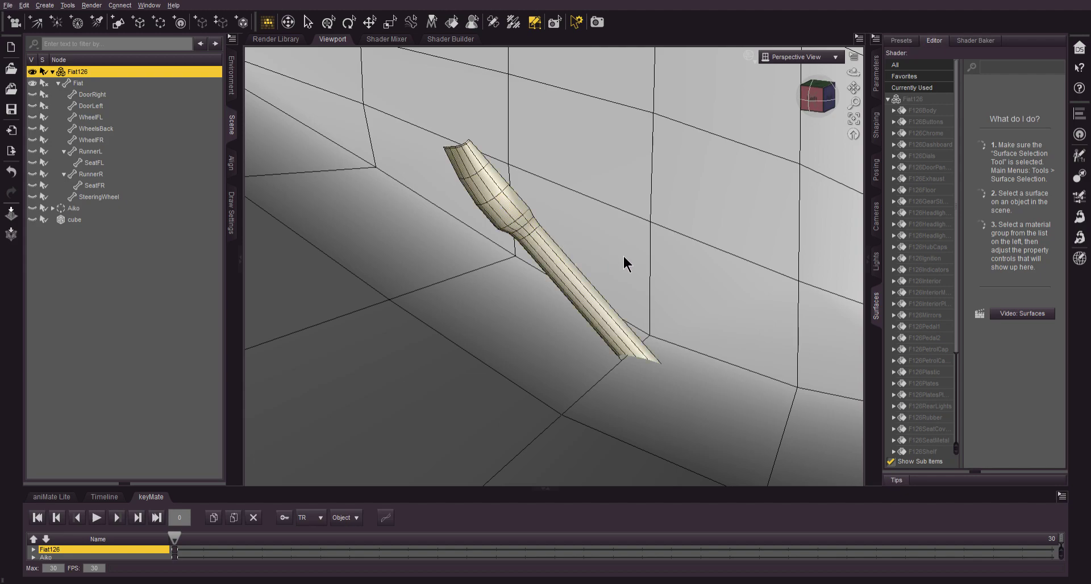
pyautogui.press('Delete')
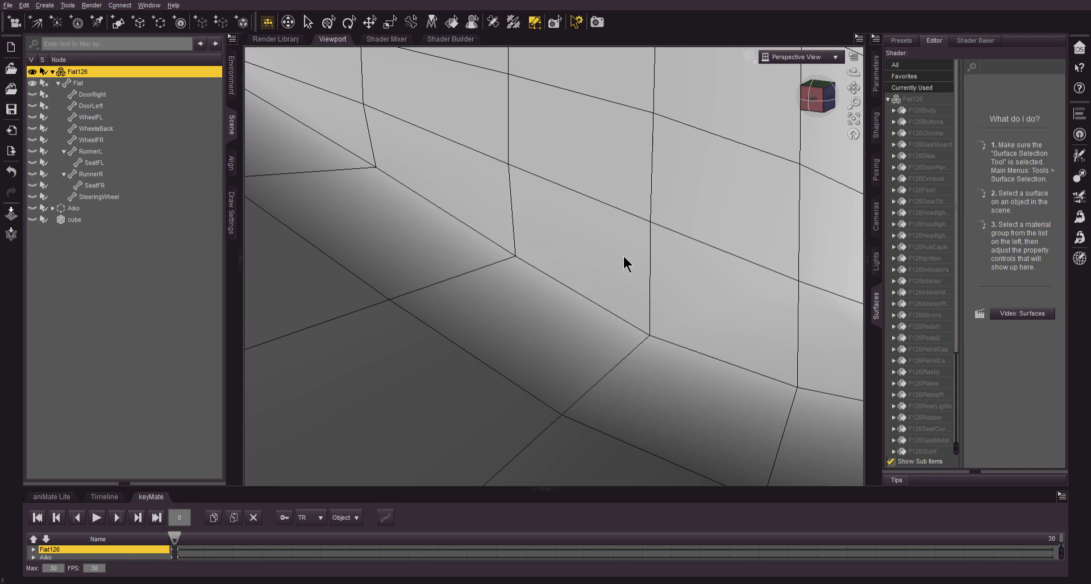
# Select the whole pad of the brake pedal and delete its polygons.
pyautogui.moveTo(816, 98); pyautogui.dragTo(738, 97)
pyautogui.scroll(3, 477, 219)
pyautogui.moveTo(477, 219); pyautogui.dragTo(521, 348, button='middle')
pyautogui.moveTo(823, 112)
pyautogui.mouseDown()
pyautogui.moveTo(795, 137)
pyautogui.moveTo(812, 145)
pyautogui.moveTo(820, 122)
pyautogui.mouseUp()
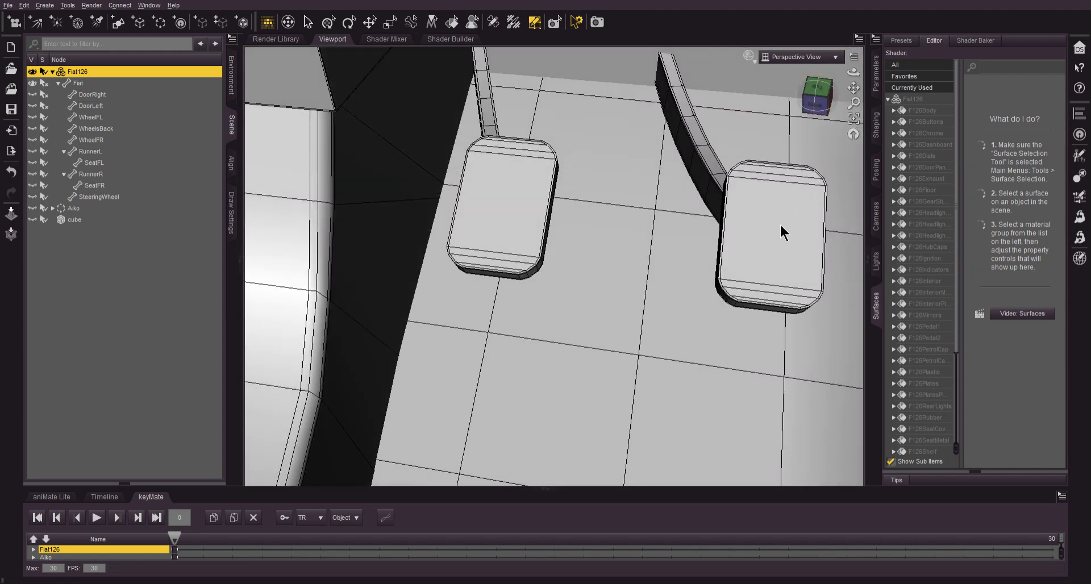
pyautogui.hotkey('ctrl', '+')
pyautogui.hotkey('ctrl', '+')
pyautogui.hotkey('ctrl', '+')
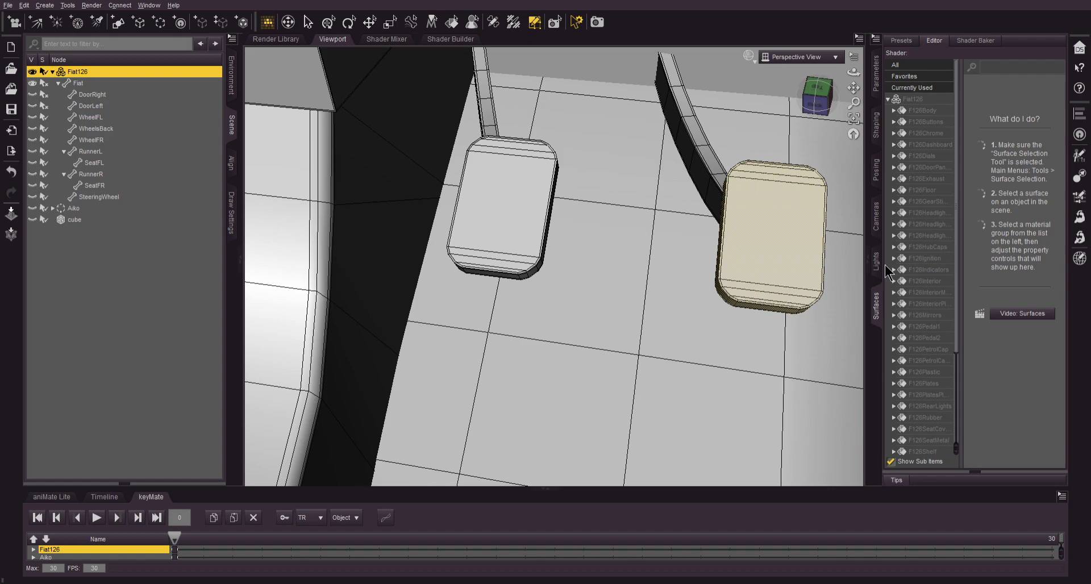
pyautogui.press('Delete')
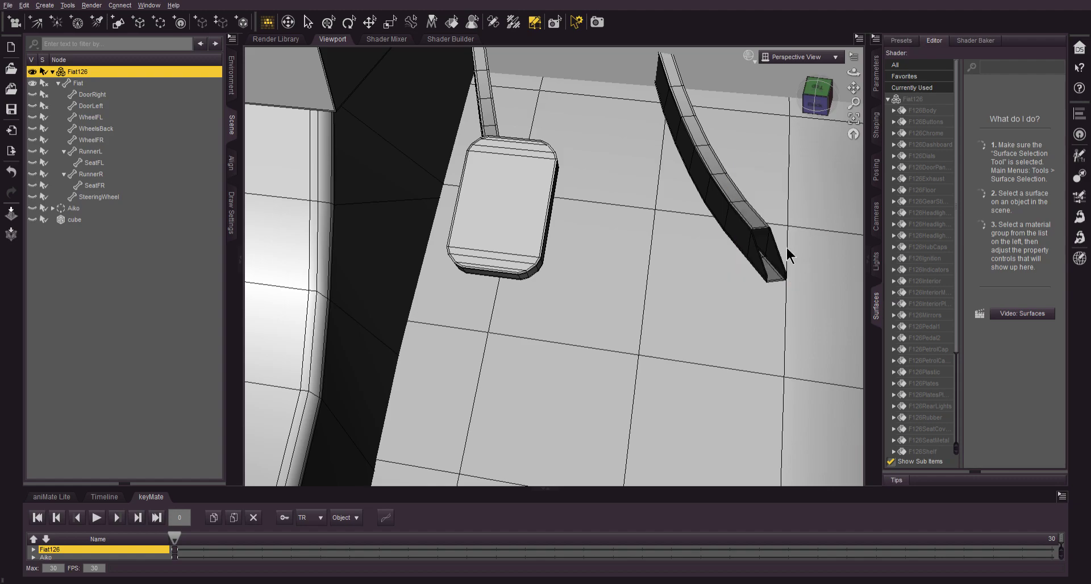
# Delete the clutch pedal's pad and the remaining arms of the clutch and brake pedals.
pyautogui.click(504, 213)
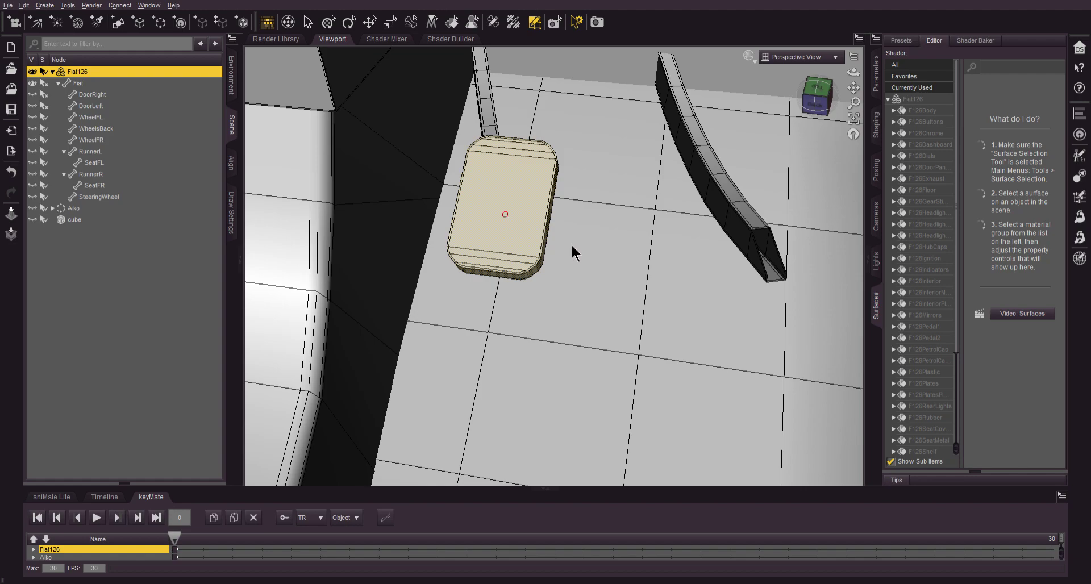
pyautogui.press('Delete')
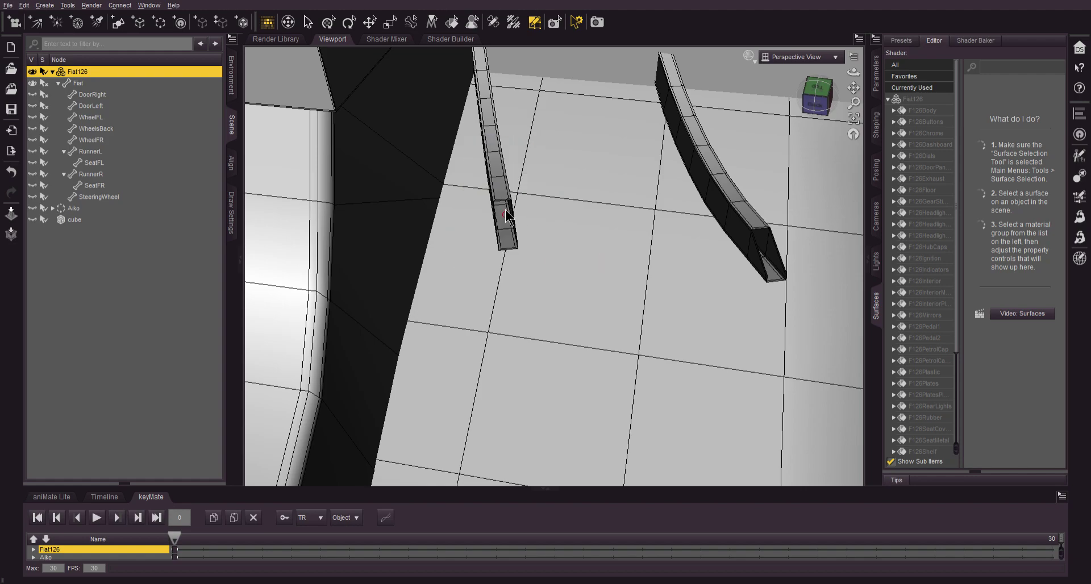
pyautogui.click(507, 242)
pyautogui.click(772, 277)
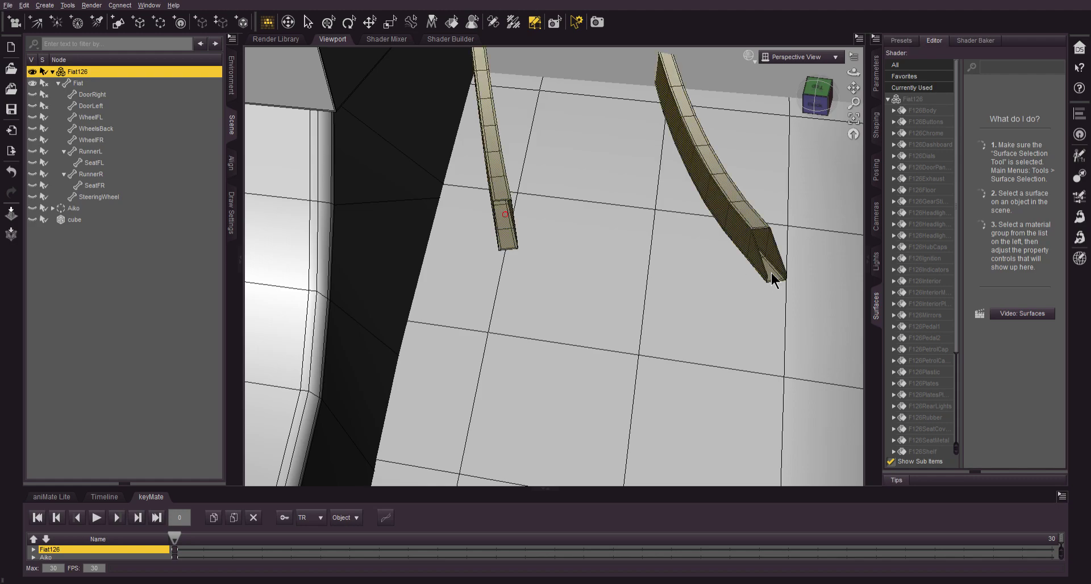
pyautogui.moveTo(818, 101); pyautogui.dragTo(819, 116)
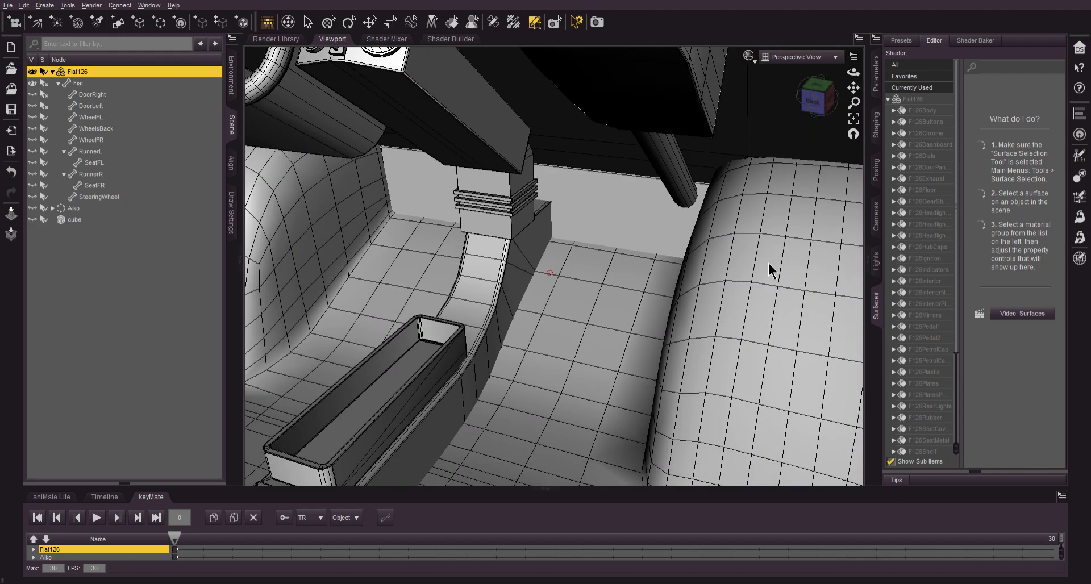
# Return the viewport to textured shading and make the cube visible again in the car.
pyautogui.click(752, 166)
pyautogui.moveTo(813, 99)
pyautogui.mouseDown()
pyautogui.moveTo(834, 81)
pyautogui.moveTo(813, 103)
pyautogui.mouseUp()
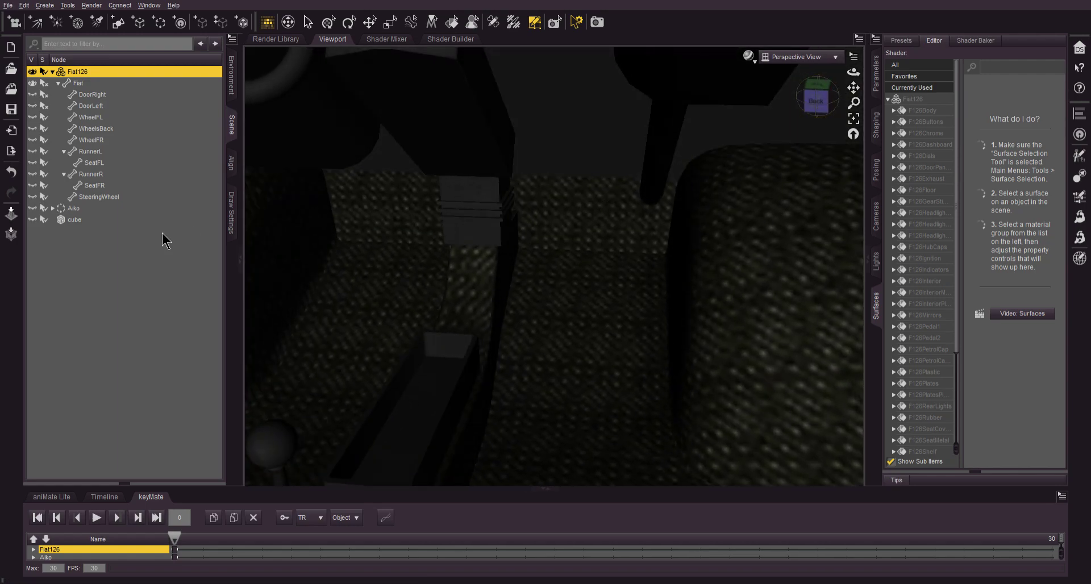
pyautogui.click(33, 219)
pyautogui.moveTo(812, 113); pyautogui.dragTo(809, 103)
pyautogui.scroll(3, 602, 281)
pyautogui.scroll(-10, 602, 281)
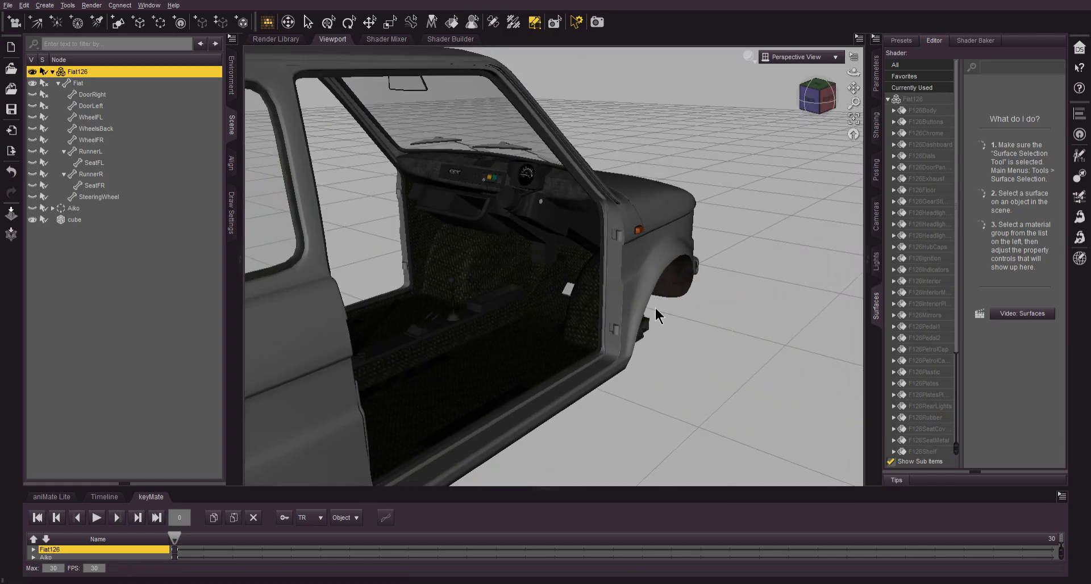
# Add a thin cylinder primitive at the scene's origin to serve as the accelerator pedal's rod.
pyautogui.moveTo(656, 308); pyautogui.dragTo(641, 274, button='middle')
pyautogui.moveTo(744, 398); pyautogui.dragTo(742, 393, button='middle')
pyautogui.moveTo(818, 102); pyautogui.dragTo(821, 110)
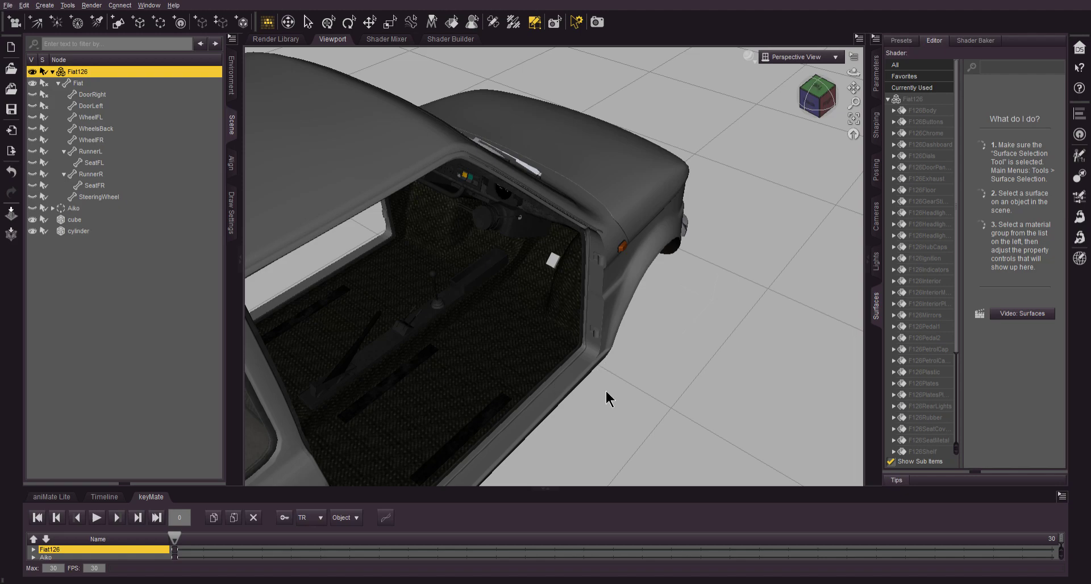
pyautogui.moveTo(605, 390); pyautogui.dragTo(462, 110, button='middle')
pyautogui.scroll(3, 594, 413)
pyautogui.scroll(2, 594, 413)
pyautogui.moveTo(650, 430); pyautogui.dragTo(532, 162, button='middle')
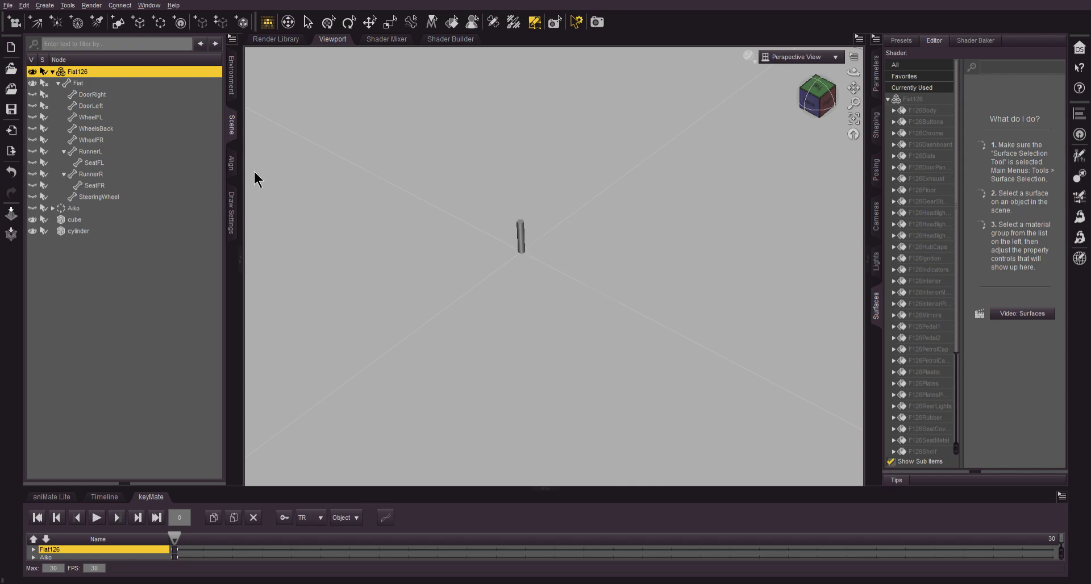
# Move the cylinder up from the scene's origin into the car's cabin with the Universal tool.
pyautogui.click(102, 231)
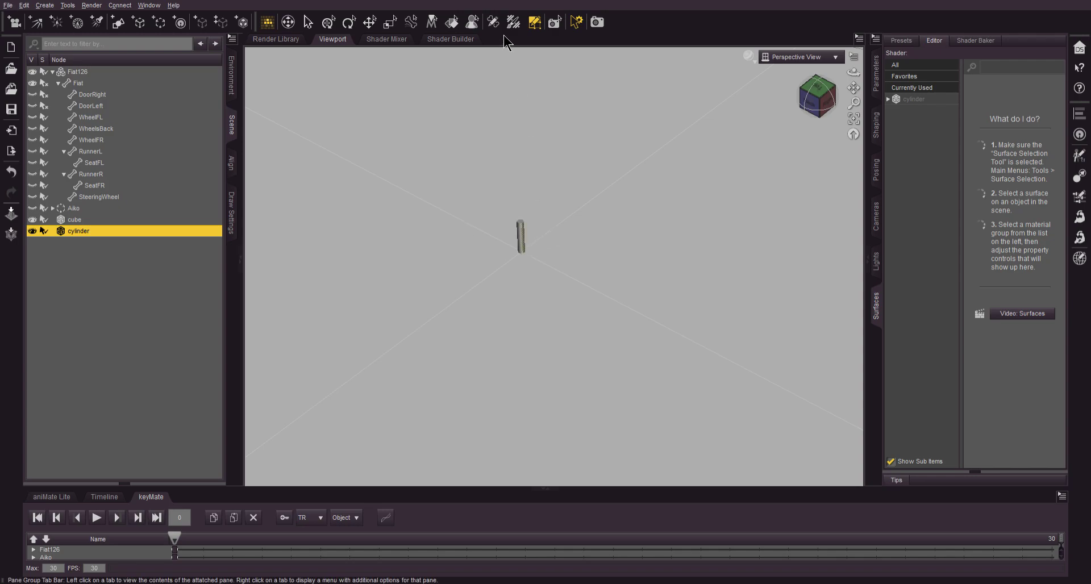
pyautogui.click(328, 22)
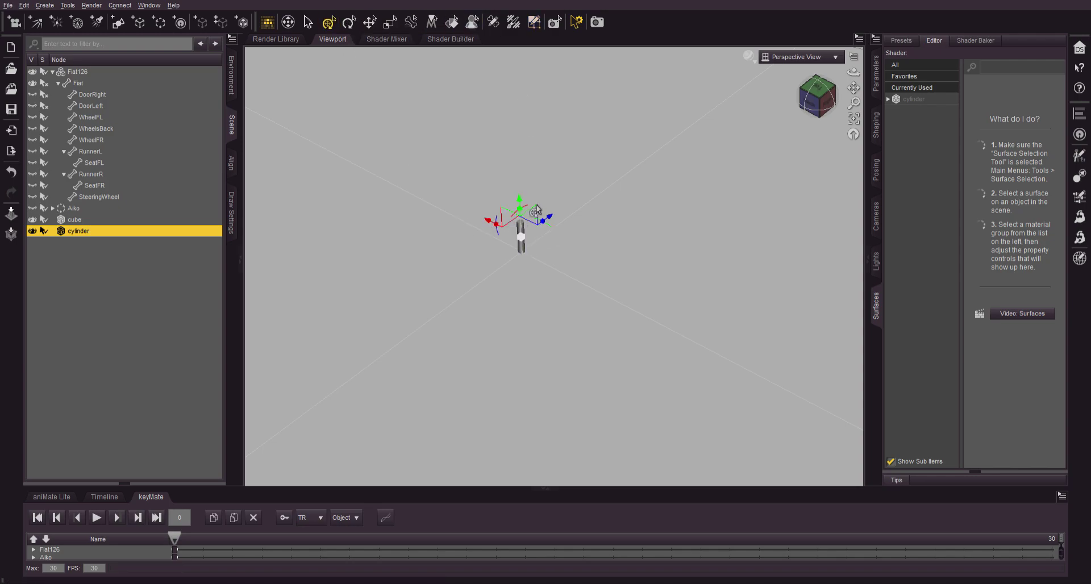
pyautogui.moveTo(519, 201); pyautogui.dragTo(489, 53)
pyautogui.moveTo(525, 220); pyautogui.dragTo(514, 189)
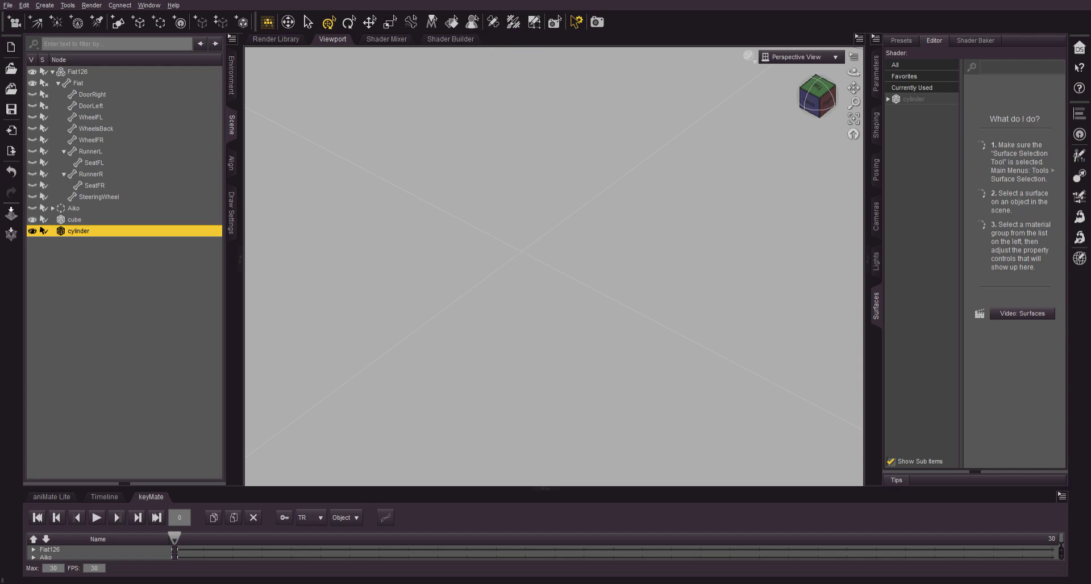
pyautogui.rightClick(855, 120)
pyautogui.scroll(-3, 618, 171)
pyautogui.keyDown('alt'); pyautogui.moveTo(618, 177); pyautogui.dragTo(560, 209); pyautogui.keyUp('alt')
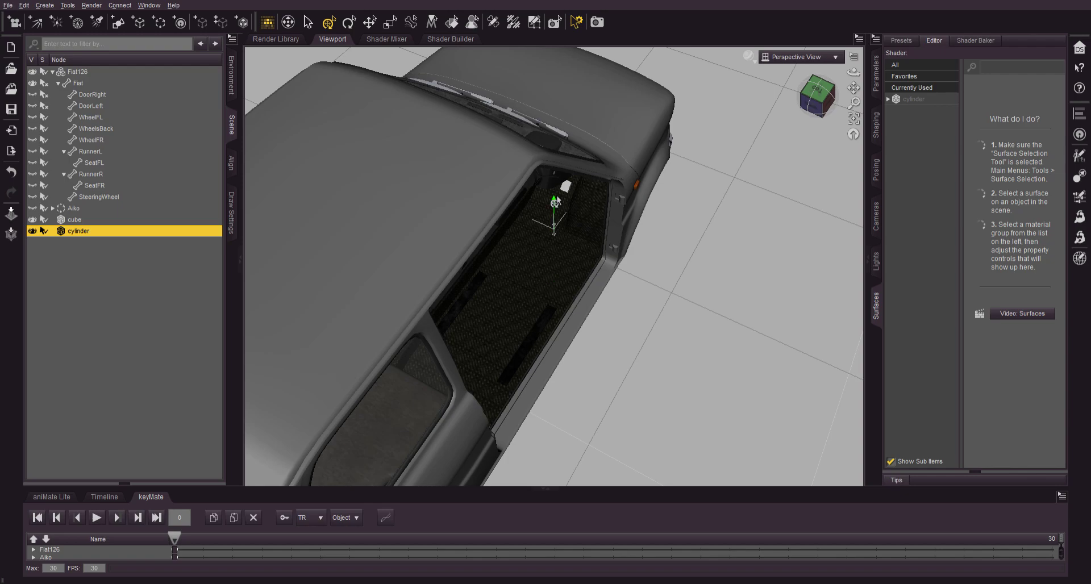
# Move the cylinder through the footwell until it stands beside the cube.
pyautogui.click(852, 118)
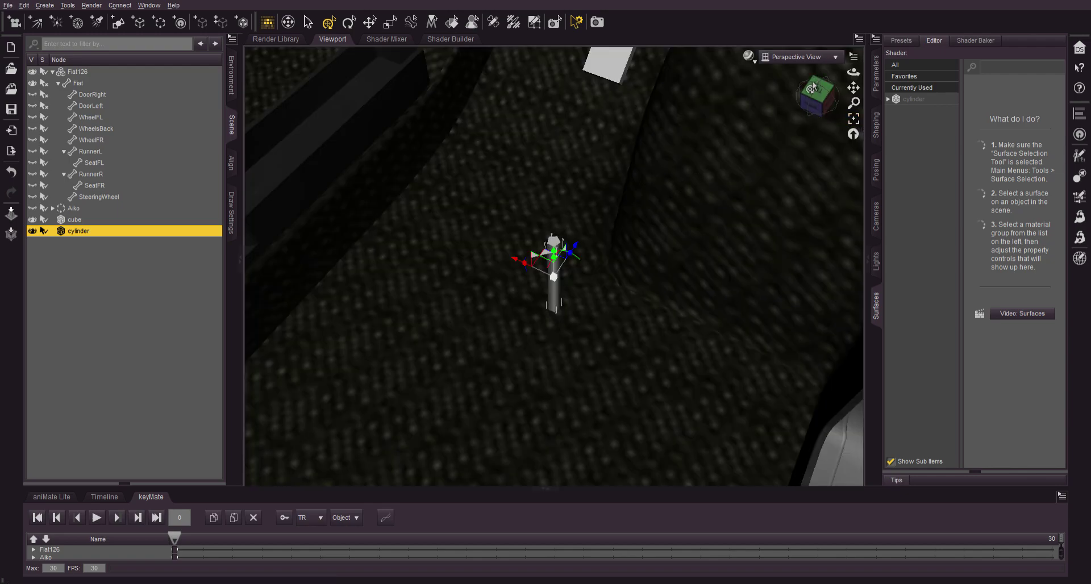
pyautogui.moveTo(816, 97); pyautogui.dragTo(834, 76)
pyautogui.moveTo(541, 252); pyautogui.dragTo(236, 325)
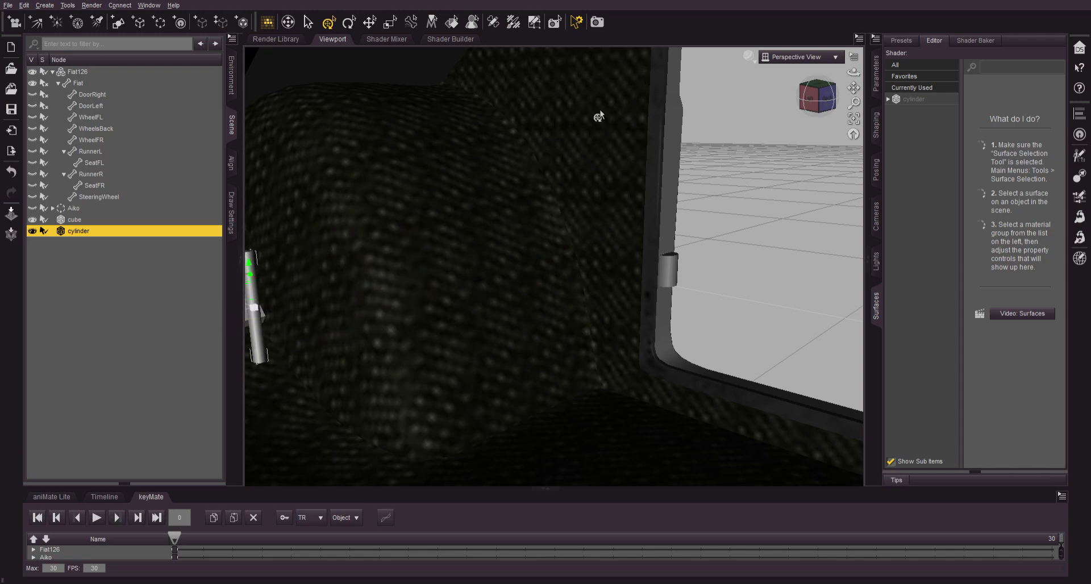
pyautogui.click(853, 119)
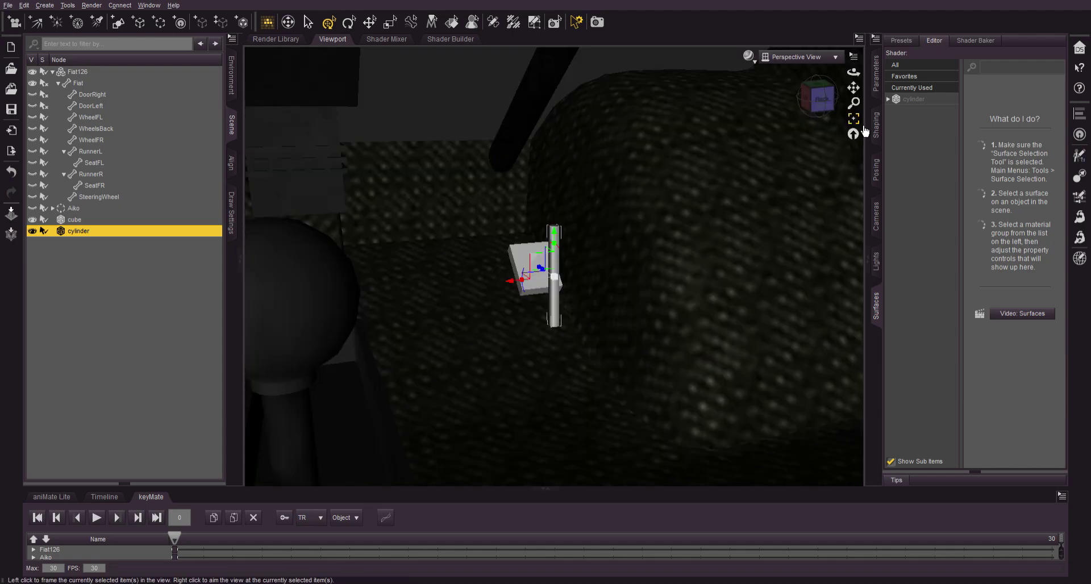
# Tilt the cylinder to match the cube's slant and place it against the cube's lower end.
pyautogui.moveTo(827, 97); pyautogui.dragTo(816, 116)
pyautogui.moveTo(563, 259); pyautogui.dragTo(476, 304)
pyautogui.moveTo(817, 102)
pyautogui.mouseDown()
pyautogui.moveTo(778, 101)
pyautogui.moveTo(817, 96)
pyautogui.mouseUp()
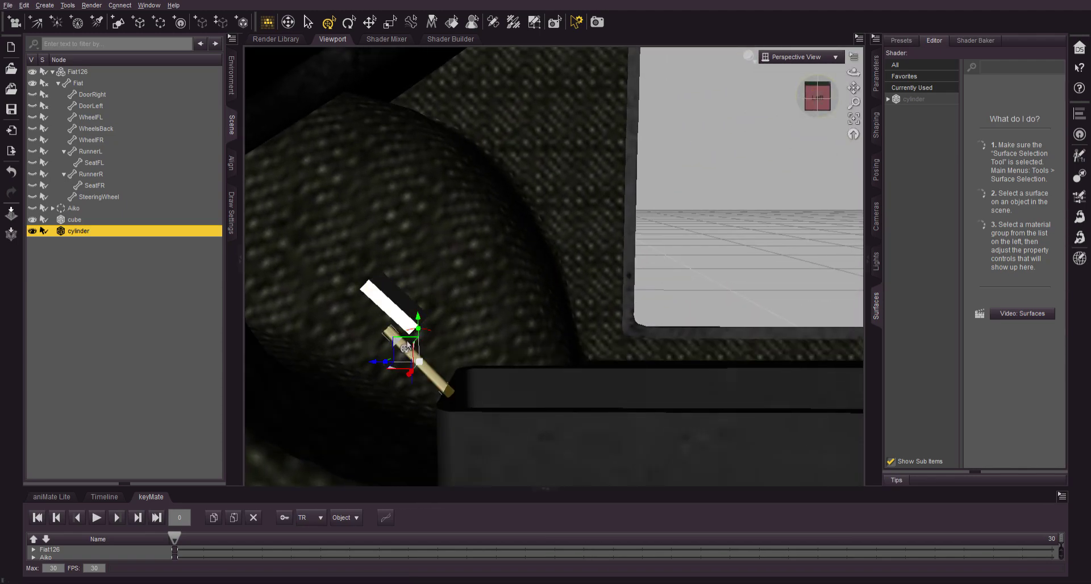
pyautogui.moveTo(403, 346); pyautogui.dragTo(431, 339)
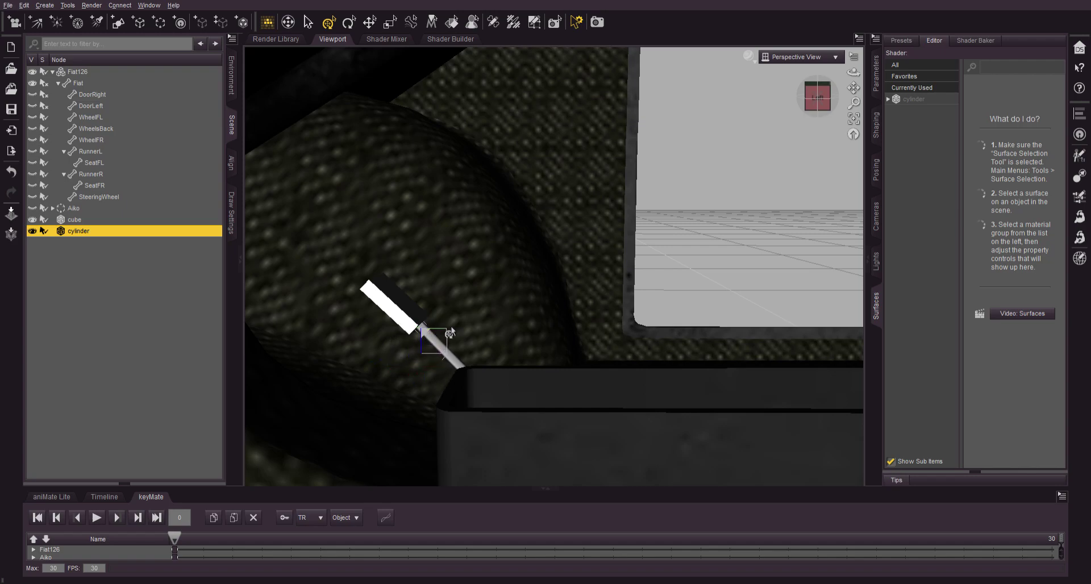
# Rotate the cube slightly so its slant lines up with the cylinder.
pyautogui.moveTo(818, 98); pyautogui.dragTo(795, 116)
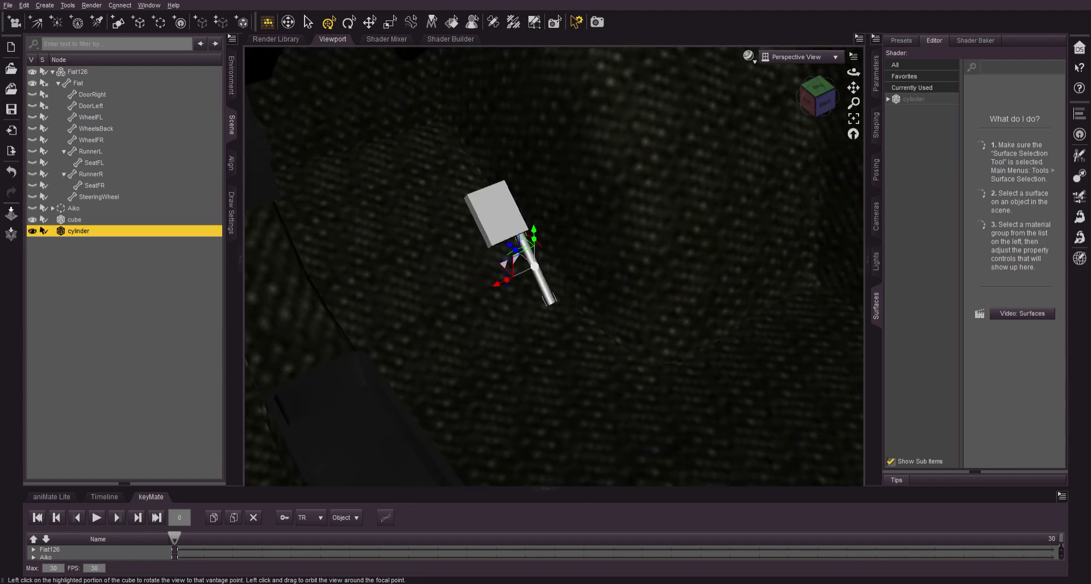
pyautogui.click(805, 97)
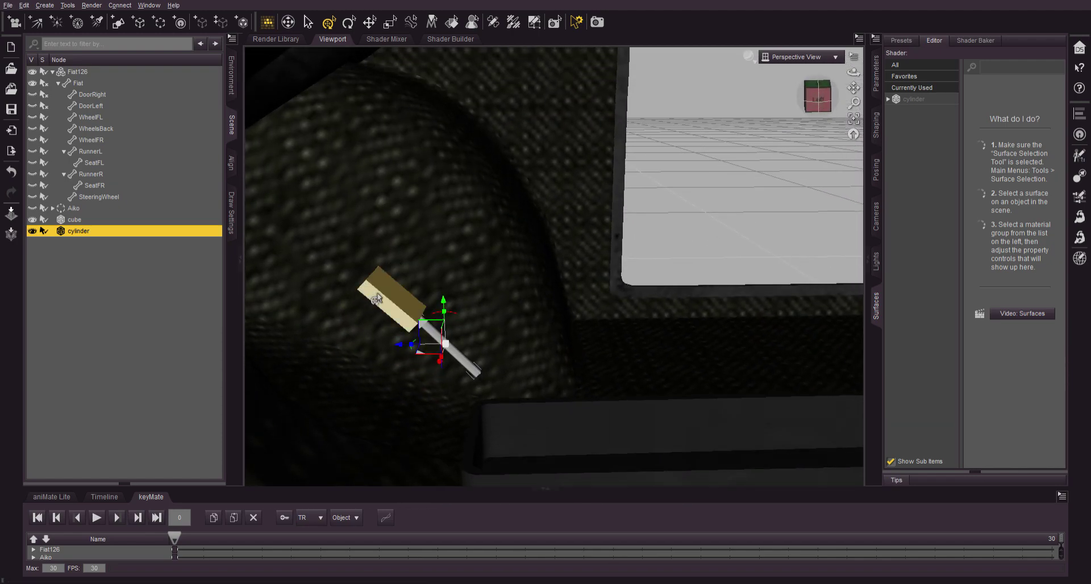
pyautogui.click(377, 299)
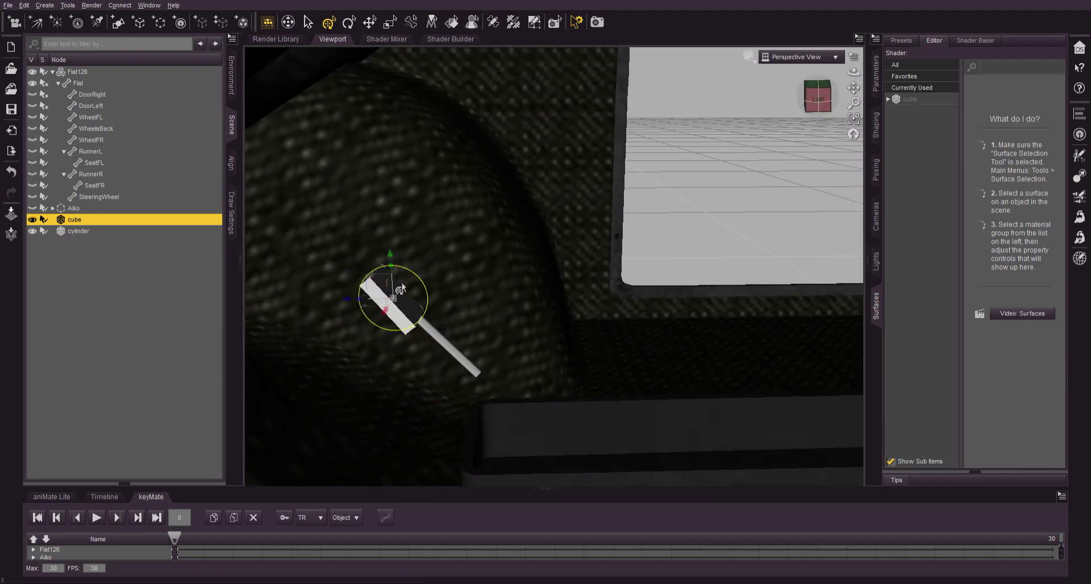
pyautogui.moveTo(407, 269); pyautogui.dragTo(385, 277)
pyautogui.moveTo(818, 100); pyautogui.dragTo(844, 95)
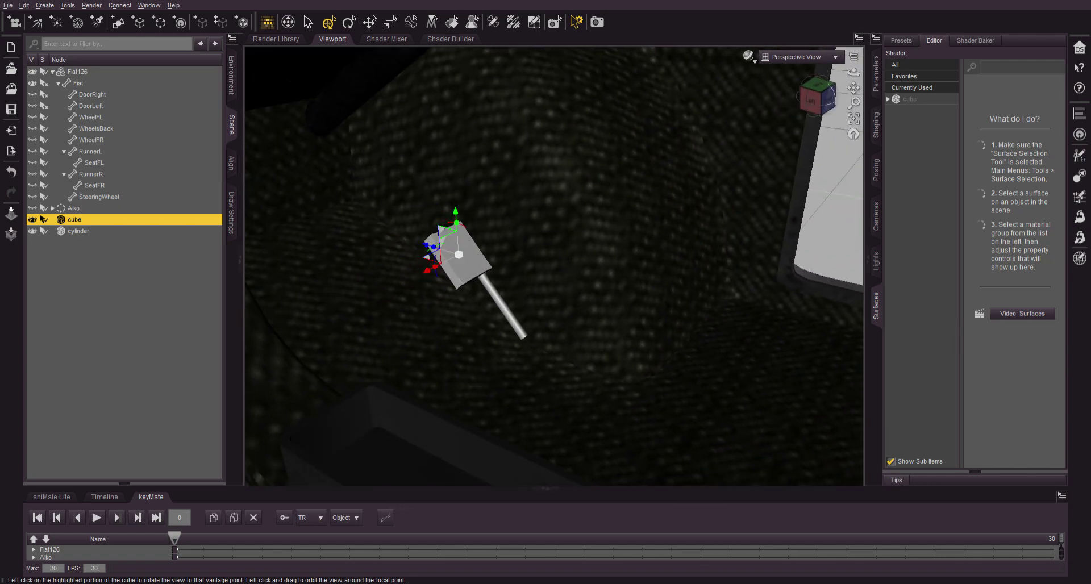
# Try parenting the cube to the cylinder and combining both in a group named Gas.
pyautogui.click(509, 315)
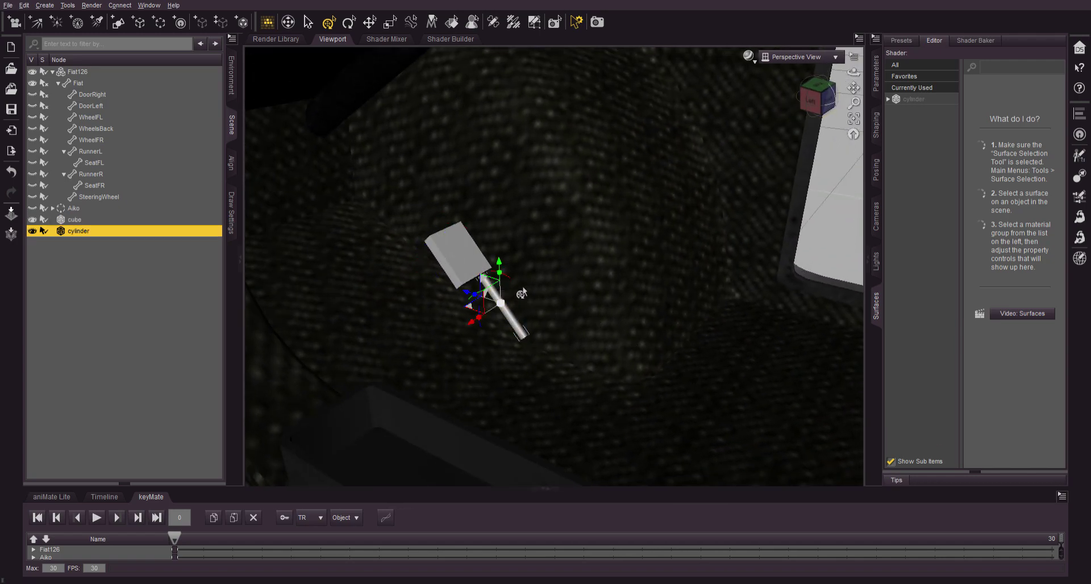
pyautogui.moveTo(72, 220); pyautogui.dragTo(79, 235)
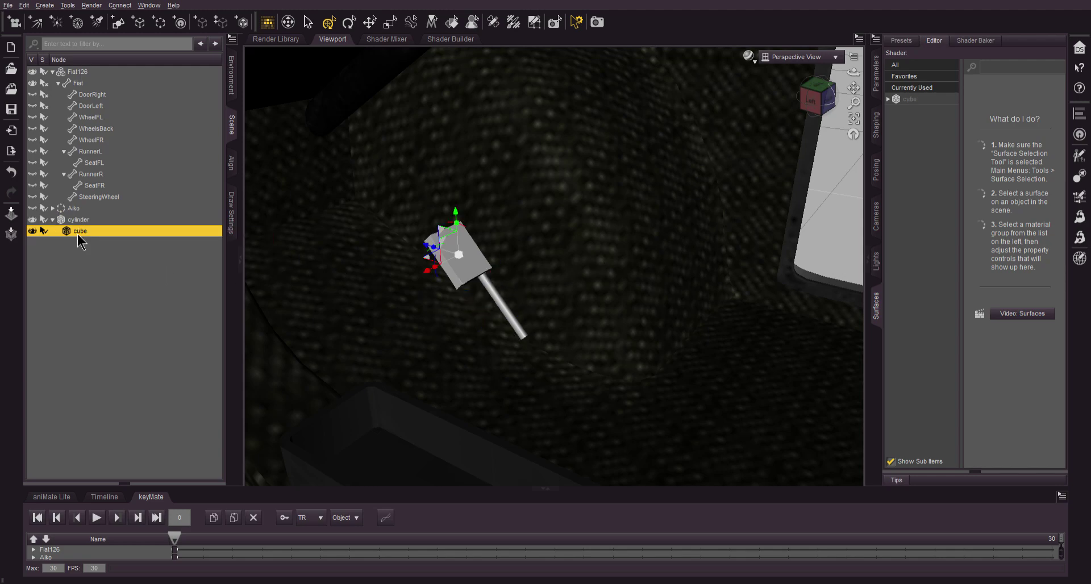
pyautogui.click(69, 221)
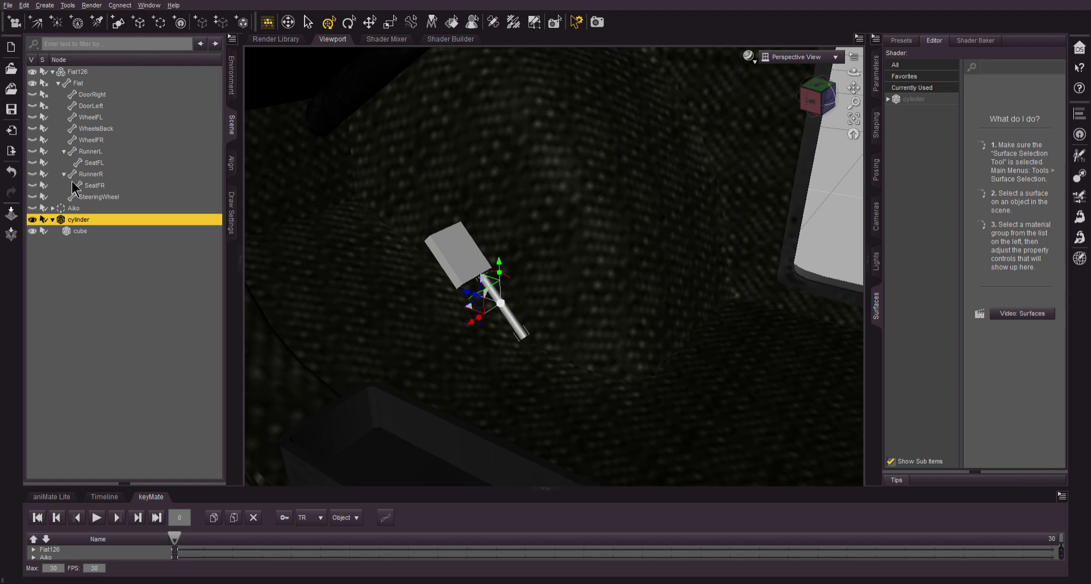
pyautogui.keyDown('ctrl'); pyautogui.click(85, 232); pyautogui.keyUp('ctrl')
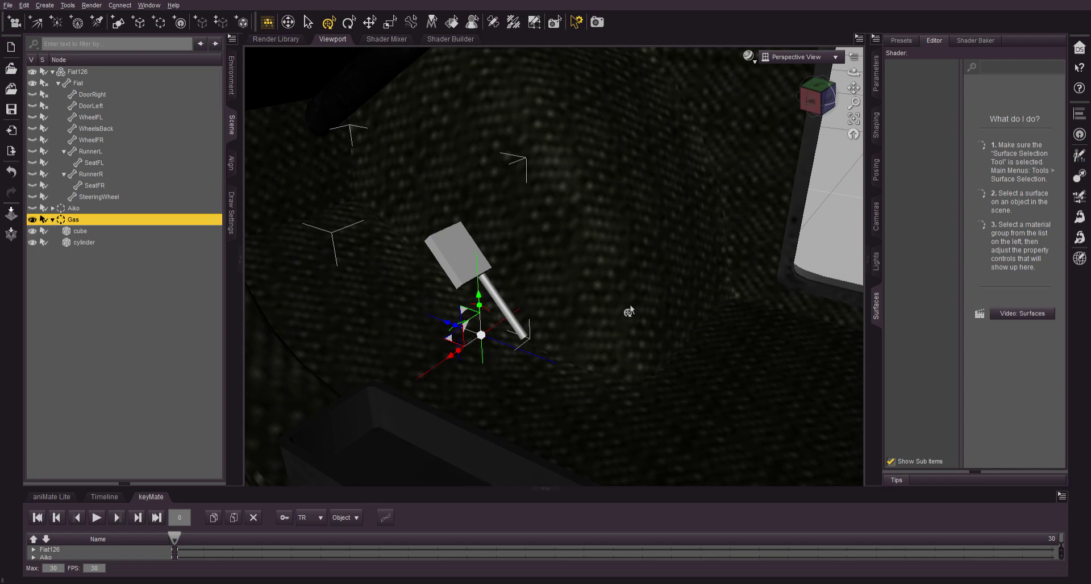
pyautogui.moveTo(825, 100)
pyautogui.mouseDown()
pyautogui.moveTo(777, 73)
pyautogui.moveTo(825, 100)
pyautogui.mouseUp()
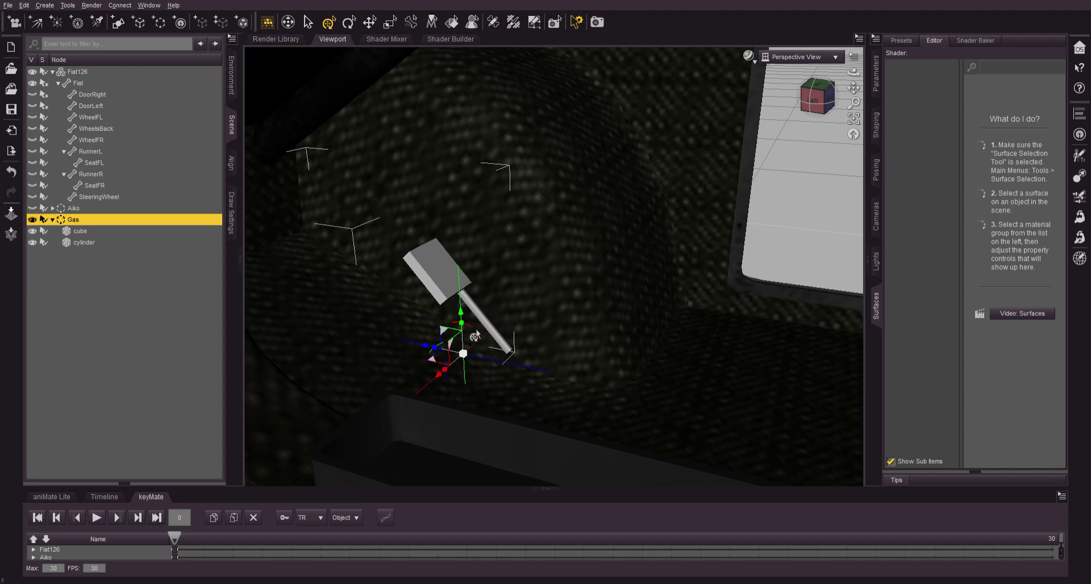
pyautogui.moveTo(476, 328); pyautogui.dragTo(480, 332)
pyautogui.hotkey('ctrl', 'z')
pyautogui.click(498, 331)
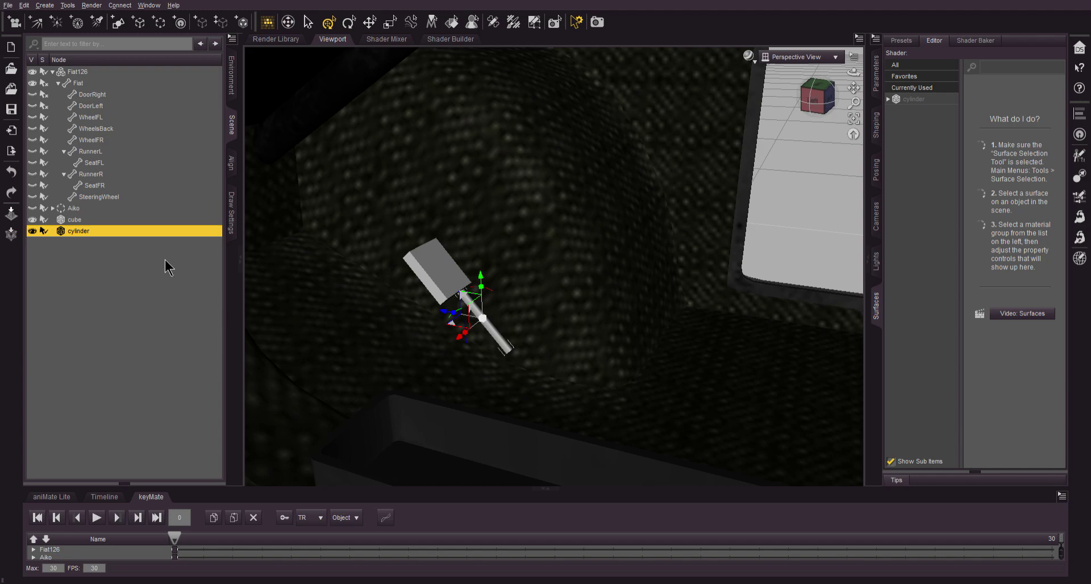
# Parent the cube to the cylinder and add a null named Gas Pivot to the scene.
pyautogui.click(128, 273)
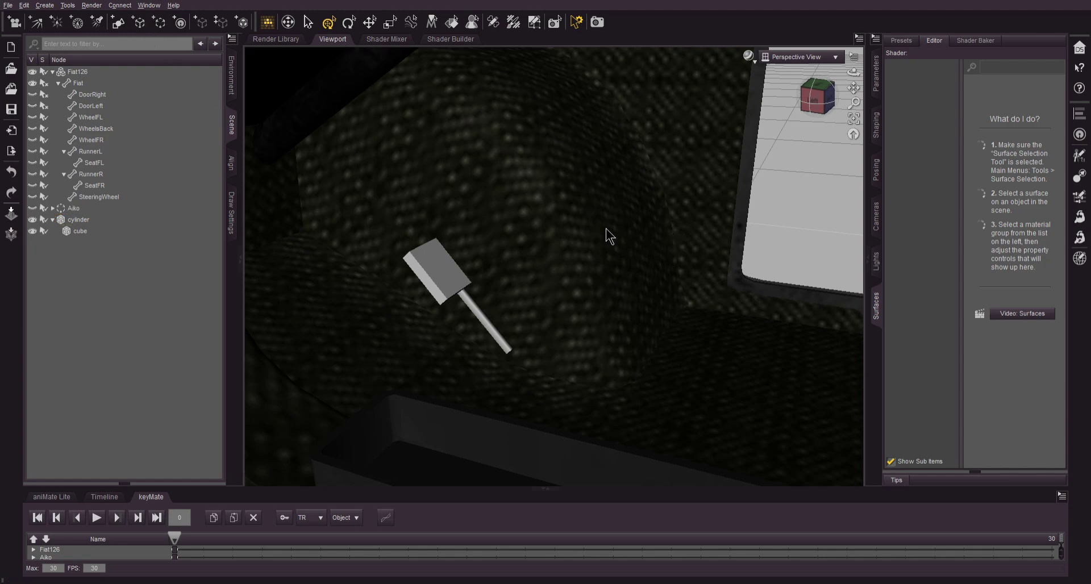
pyautogui.press('Return')
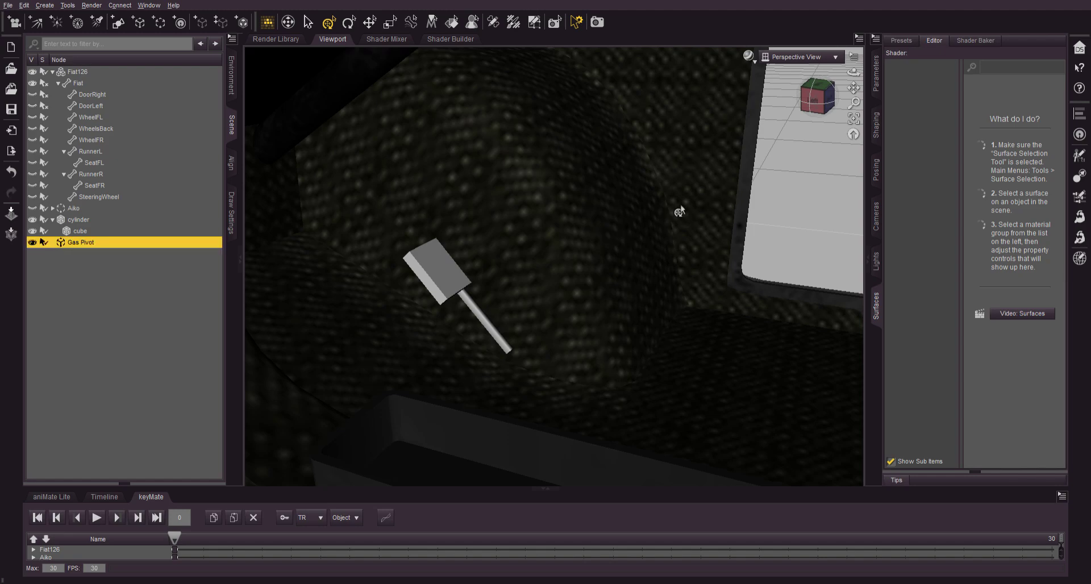
pyautogui.moveTo(66, 219); pyautogui.dragTo(72, 242)
pyautogui.hotkey('ctrl', 'z')
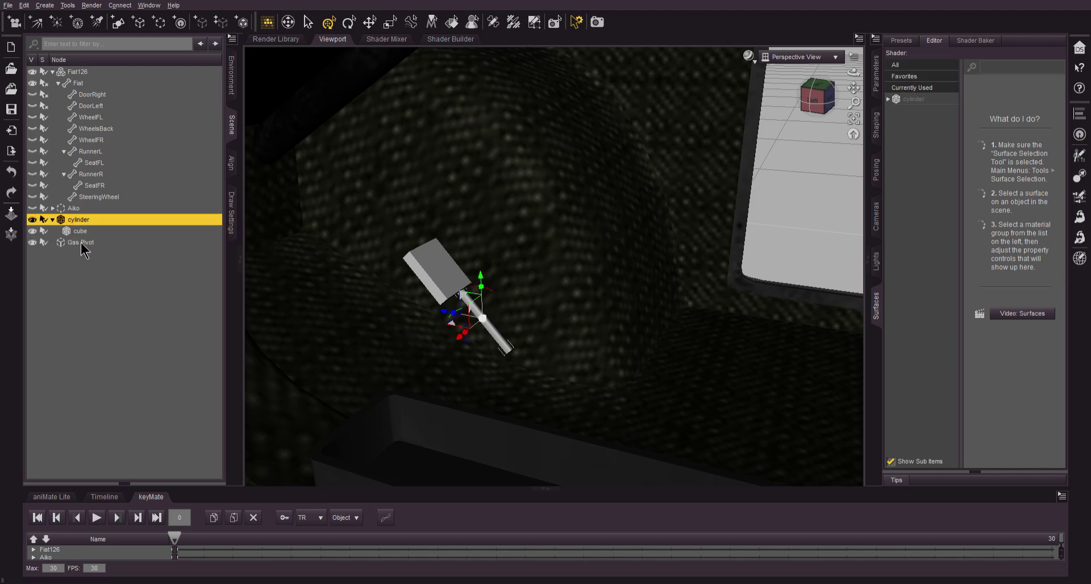
# Move the Gas Pivot null from the scene's origin into the car's cabin, close to the pedal.
pyautogui.click(81, 242)
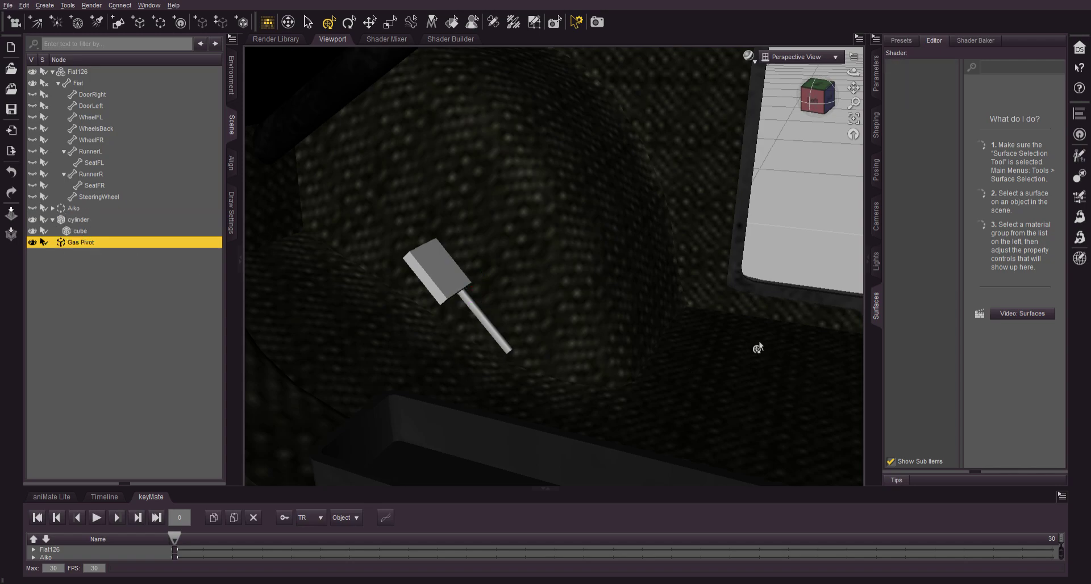
pyautogui.scroll(-10, 758, 348)
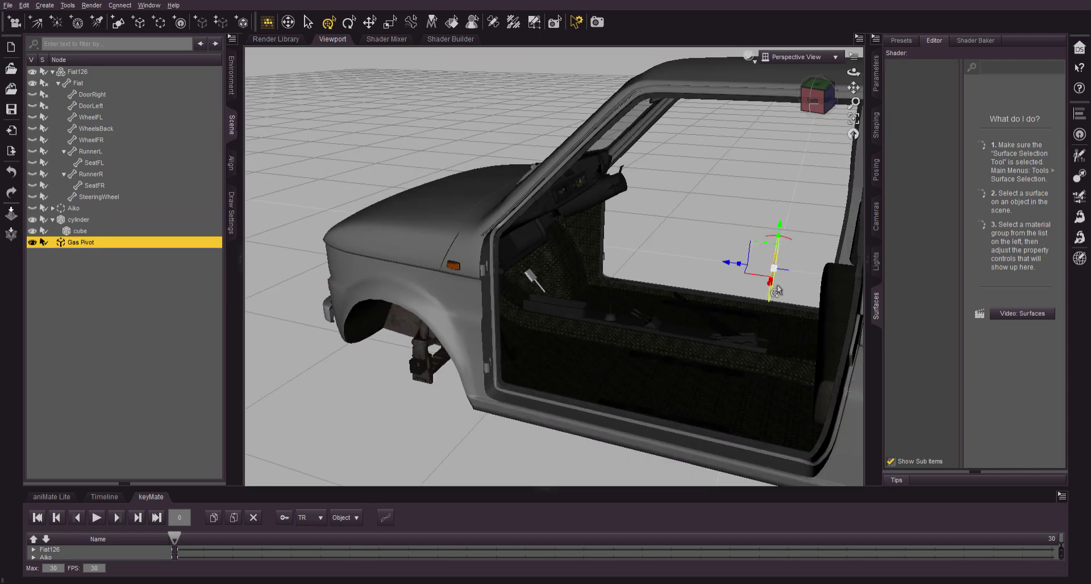
pyautogui.moveTo(754, 279); pyautogui.dragTo(566, 304)
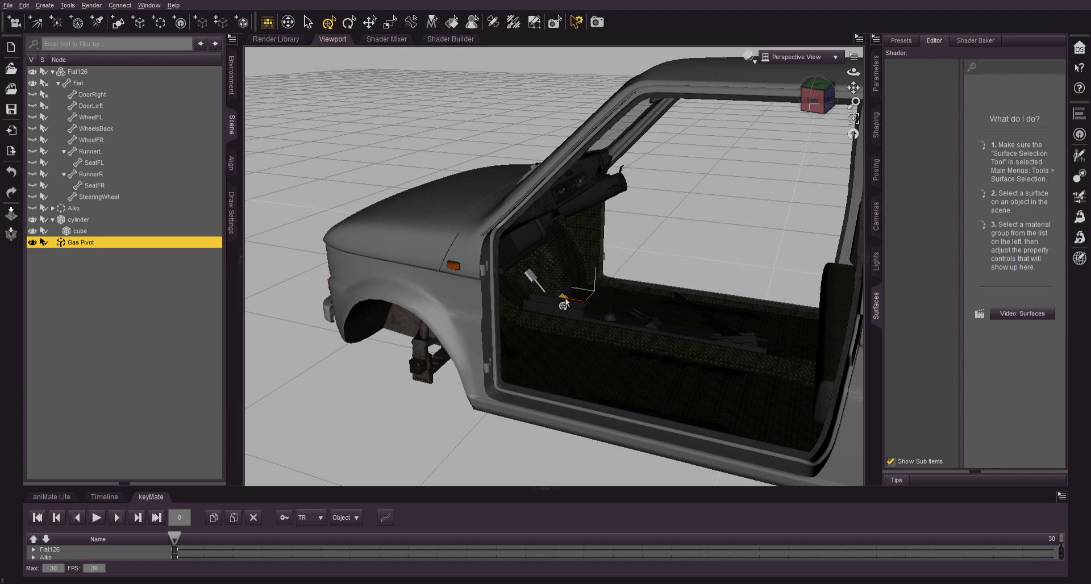
pyautogui.moveTo(828, 102); pyautogui.dragTo(787, 128)
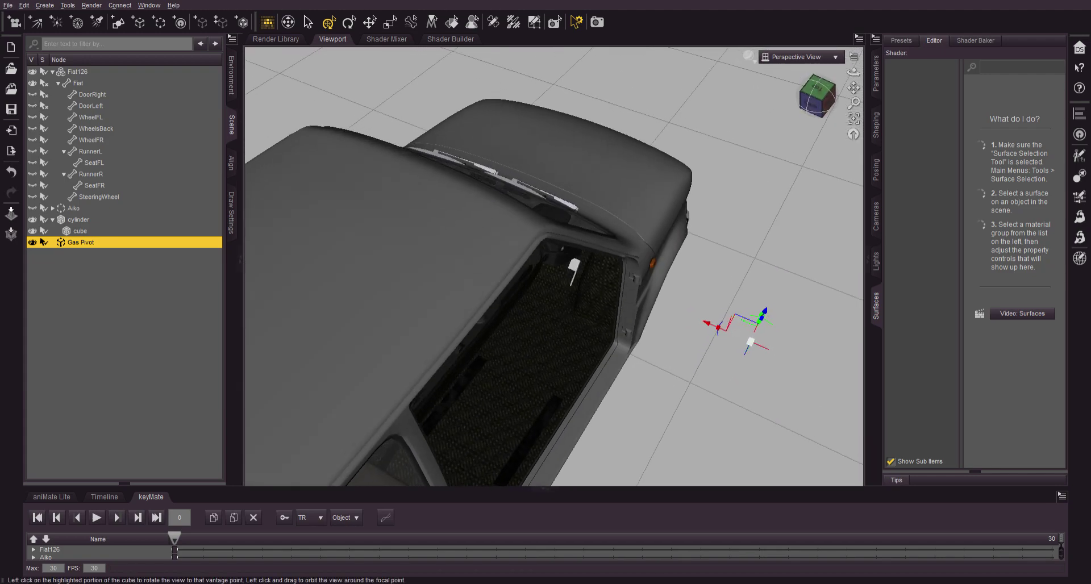
pyautogui.moveTo(739, 327); pyautogui.dragTo(560, 272)
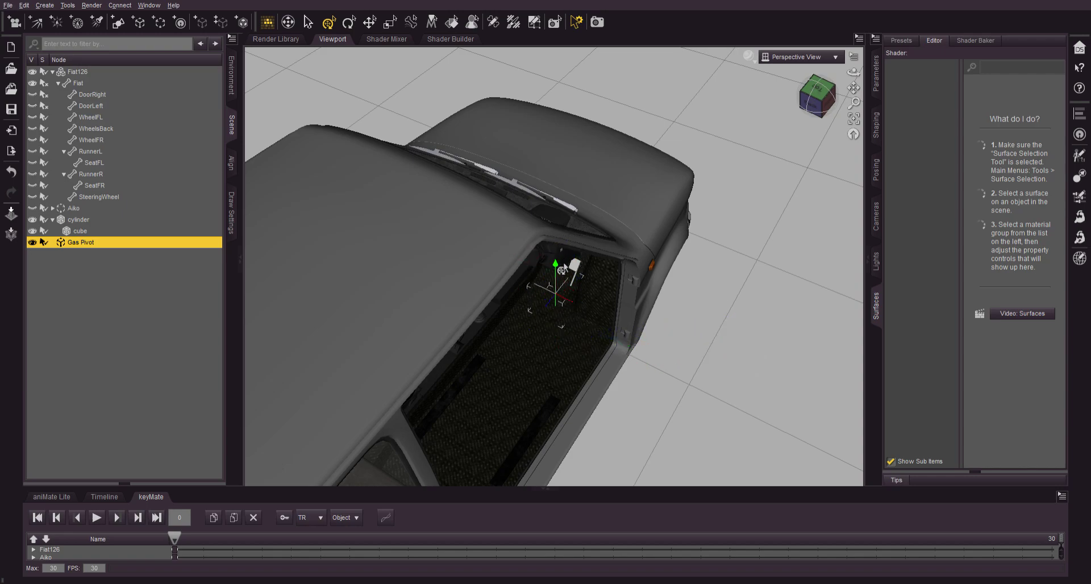
# Move the Gas Pivot null through the footwell to the lower end of the cylinder.
pyautogui.scroll(6, 588, 286)
pyautogui.moveTo(831, 112); pyautogui.dragTo(702, 243)
pyautogui.moveTo(585, 322); pyautogui.dragTo(451, 384)
pyautogui.moveTo(839, 145); pyautogui.dragTo(723, 221)
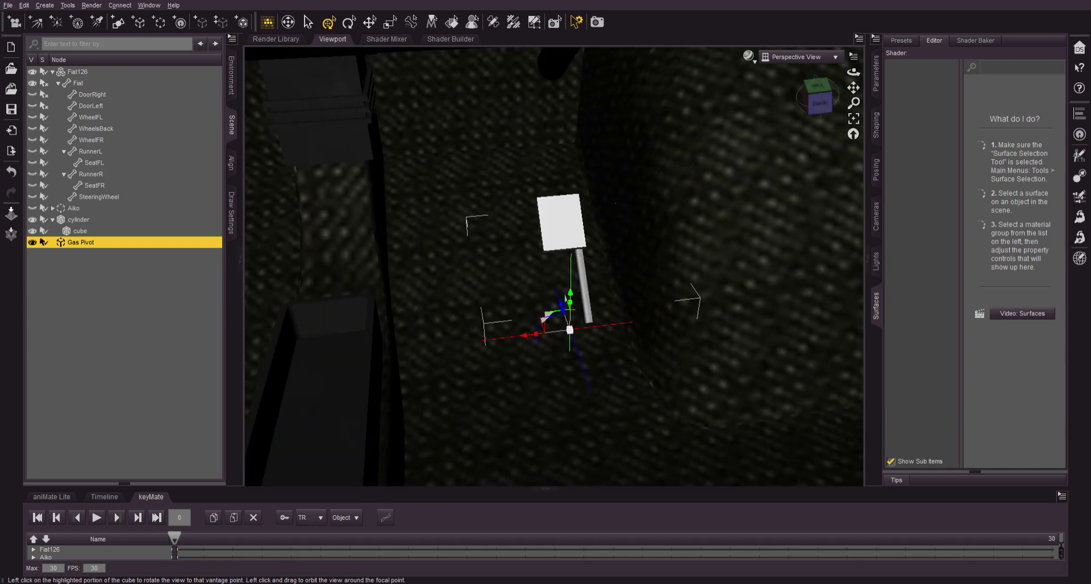
pyautogui.moveTo(531, 341); pyautogui.dragTo(553, 339)
pyautogui.scroll(3, 761, 178)
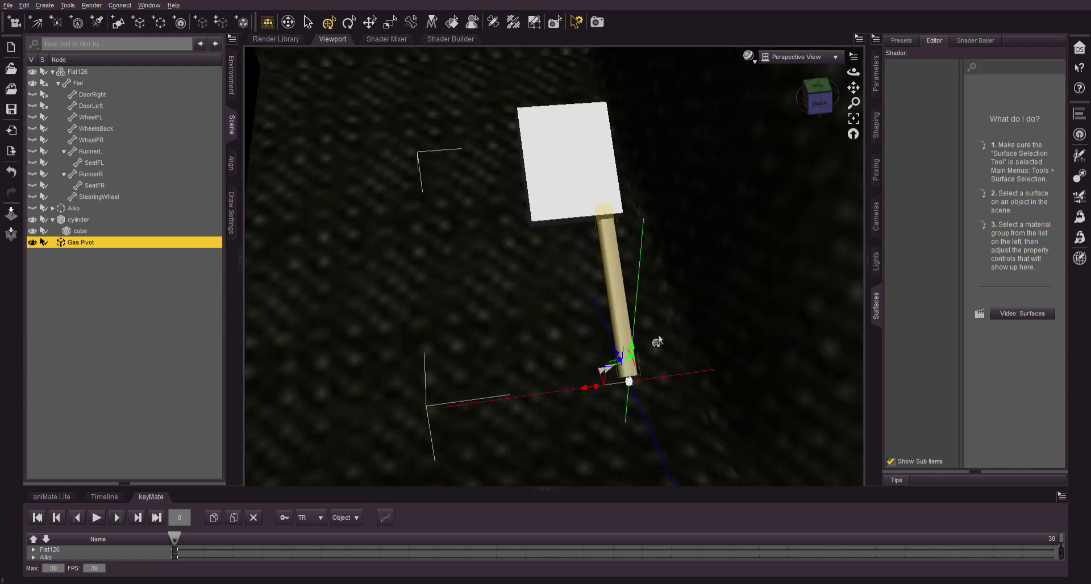
# Fine-position the Gas Pivot null on the cylinder's bottom face, checking it from several angles.
pyautogui.click(855, 121)
pyautogui.moveTo(834, 102); pyautogui.dragTo(878, 88)
pyautogui.moveTo(534, 253); pyautogui.dragTo(560, 238)
pyautogui.scroll(4, 605, 260)
pyautogui.moveTo(831, 98); pyautogui.dragTo(795, 100)
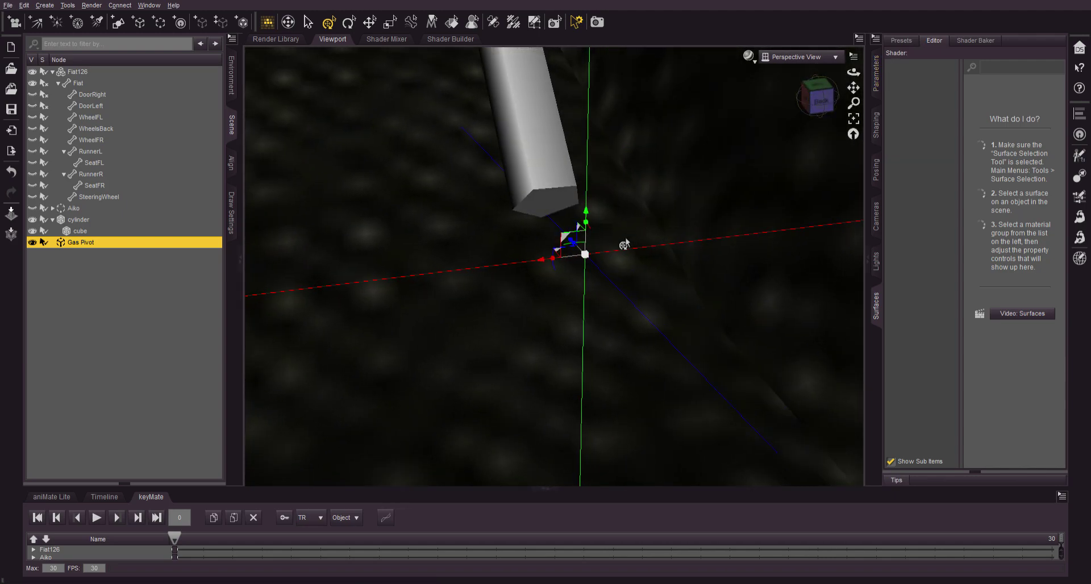
pyautogui.moveTo(551, 264)
pyautogui.keyDown('alt'); pyautogui.mouseDown()
pyautogui.moveTo(515, 271)
pyautogui.moveTo(540, 258)
pyautogui.mouseUp(); pyautogui.keyUp('alt')
pyautogui.keyDown('alt'); pyautogui.moveTo(557, 222); pyautogui.dragTo(556, 148); pyautogui.keyUp('alt')
pyautogui.moveTo(817, 97); pyautogui.dragTo(822, 106)
pyautogui.scroll(-5, 694, 172)
pyautogui.scroll(2, 694, 170)
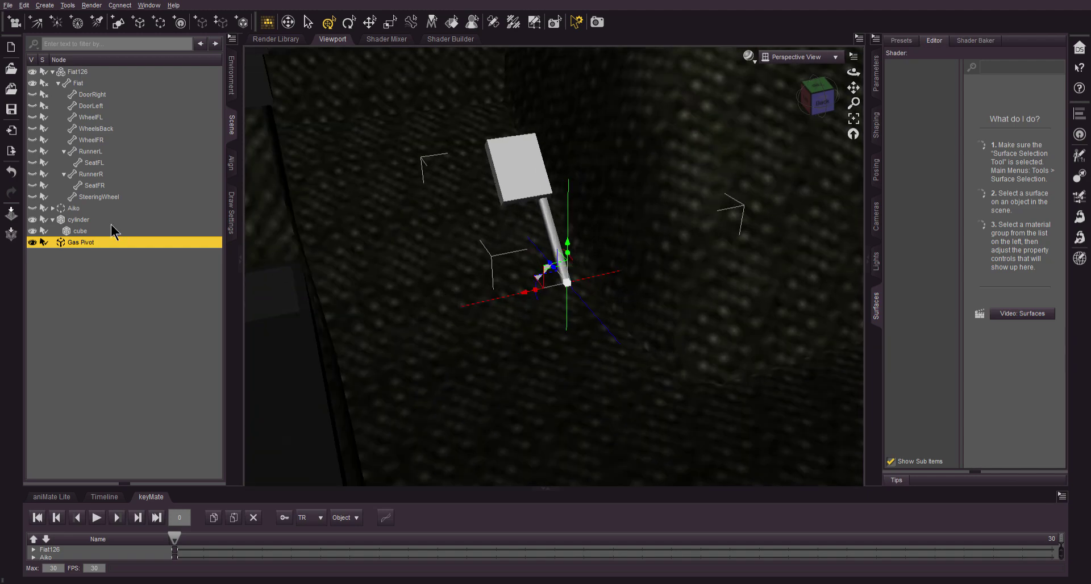
# Parent the cylinder to Gas Pivot and lower the whole pedal towards the footwell floor.
pyautogui.moveTo(78, 221); pyautogui.dragTo(88, 244)
pyautogui.click(86, 220)
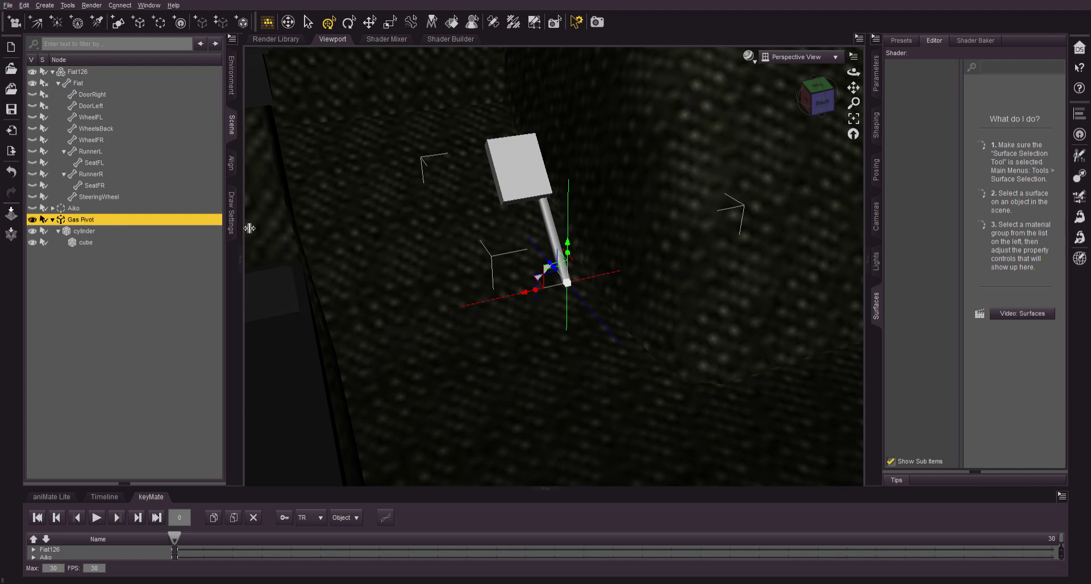
pyautogui.moveTo(816, 100); pyautogui.dragTo(831, 117)
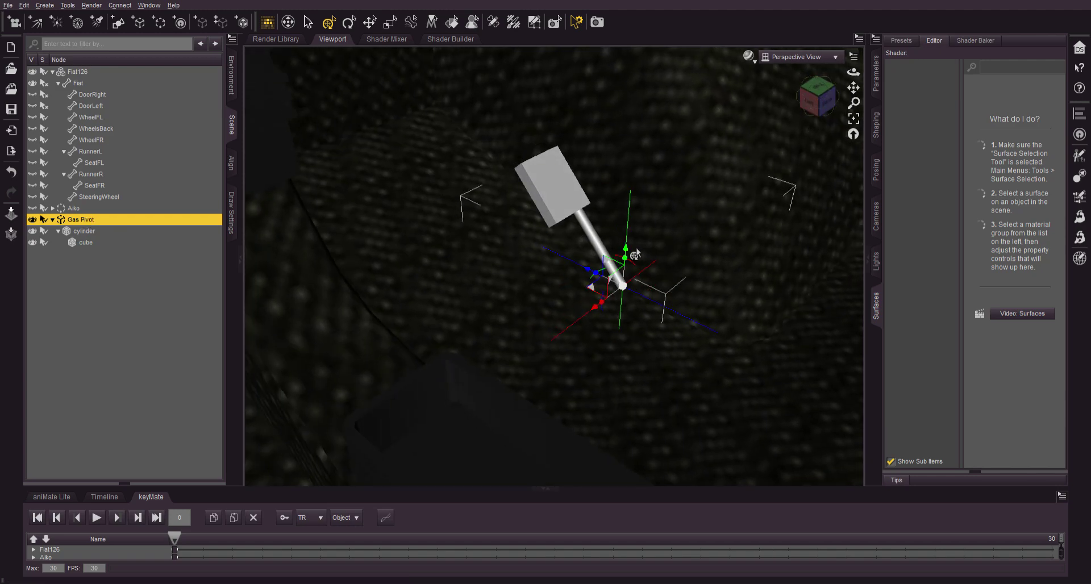
pyautogui.moveTo(633, 253); pyautogui.dragTo(613, 307)
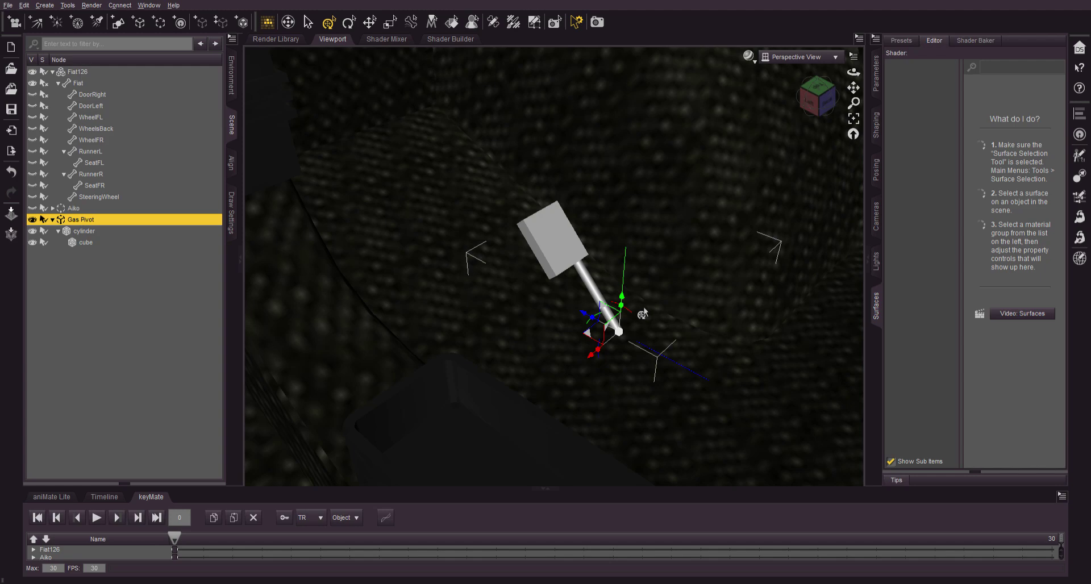
pyautogui.moveTo(636, 317); pyautogui.dragTo(645, 407)
pyautogui.hotkey('ctrl', 'z')
# Show the Timeline, make the Aiko group visible and expand its hierarchy.
pyautogui.click(104, 497)
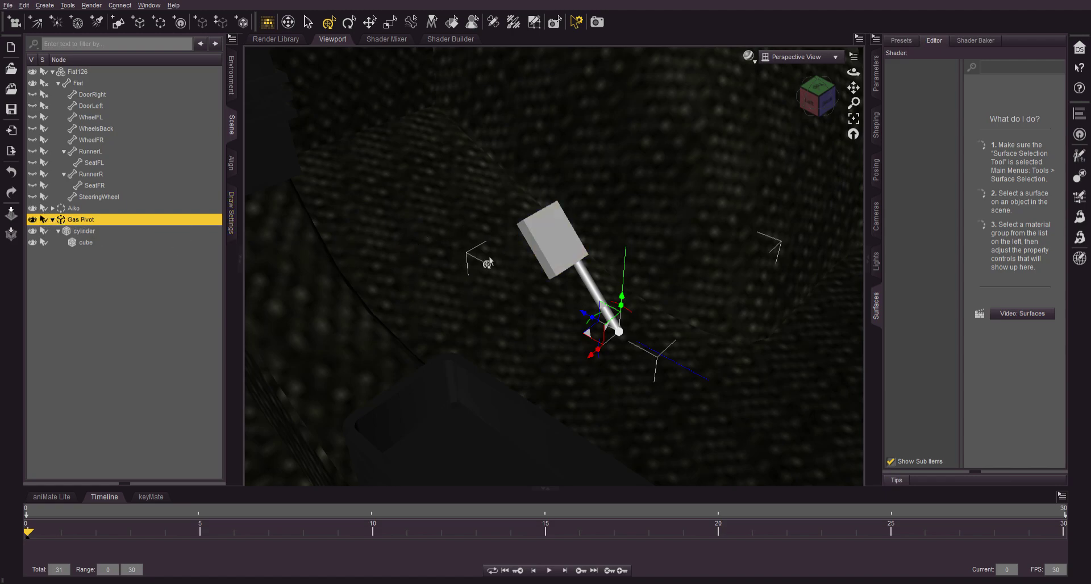
pyautogui.scroll(-5, 591, 280)
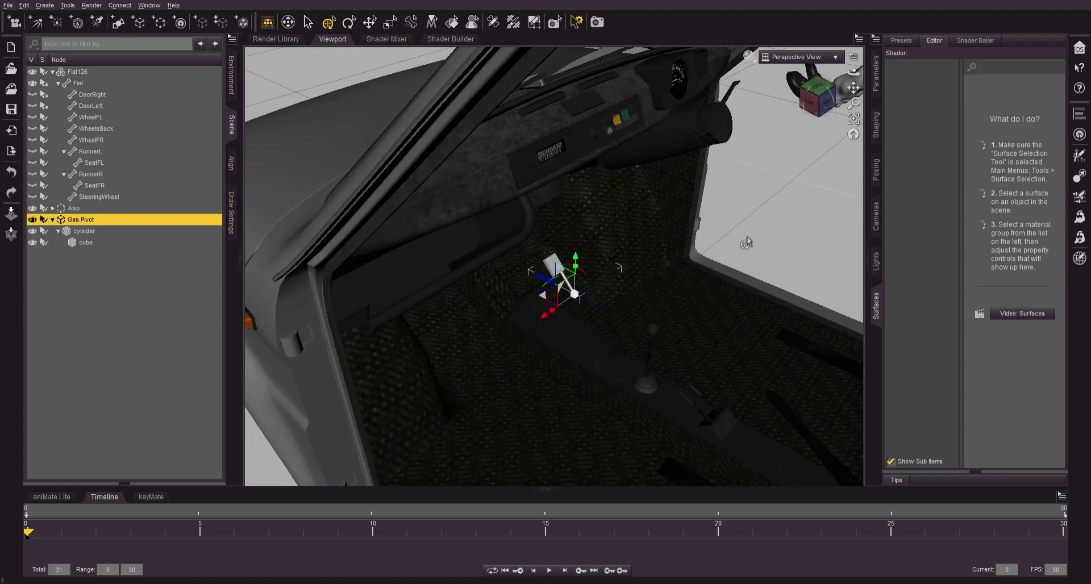
pyautogui.click(747, 238)
pyautogui.click(71, 207)
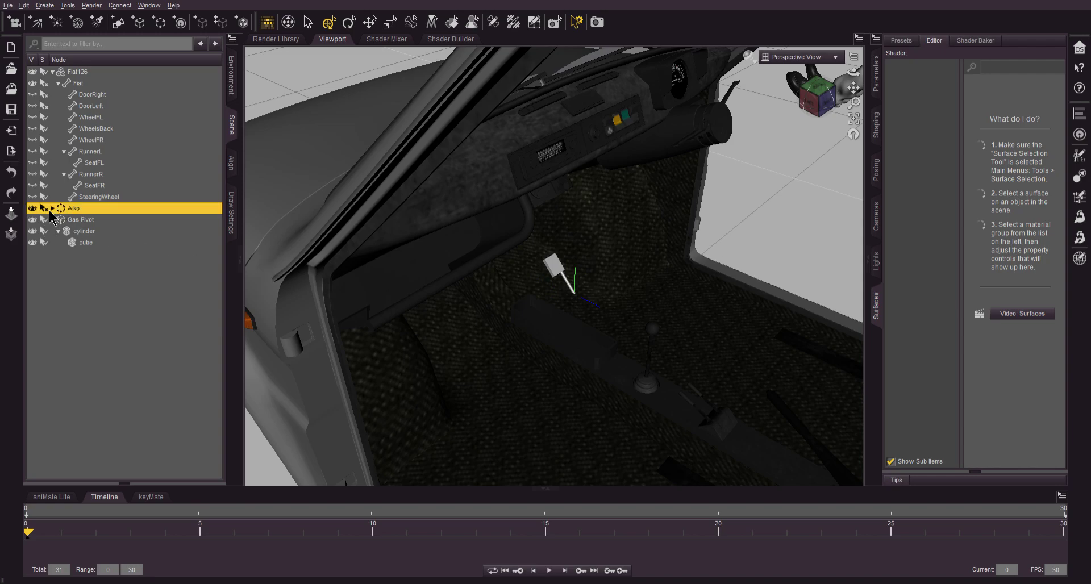
pyautogui.click(52, 208)
# Move Aiko by the hip into the car's cabin so her feet reach the pedal area.
pyautogui.scroll(-5, 91, 215)
pyautogui.scroll(-10, 663, 260)
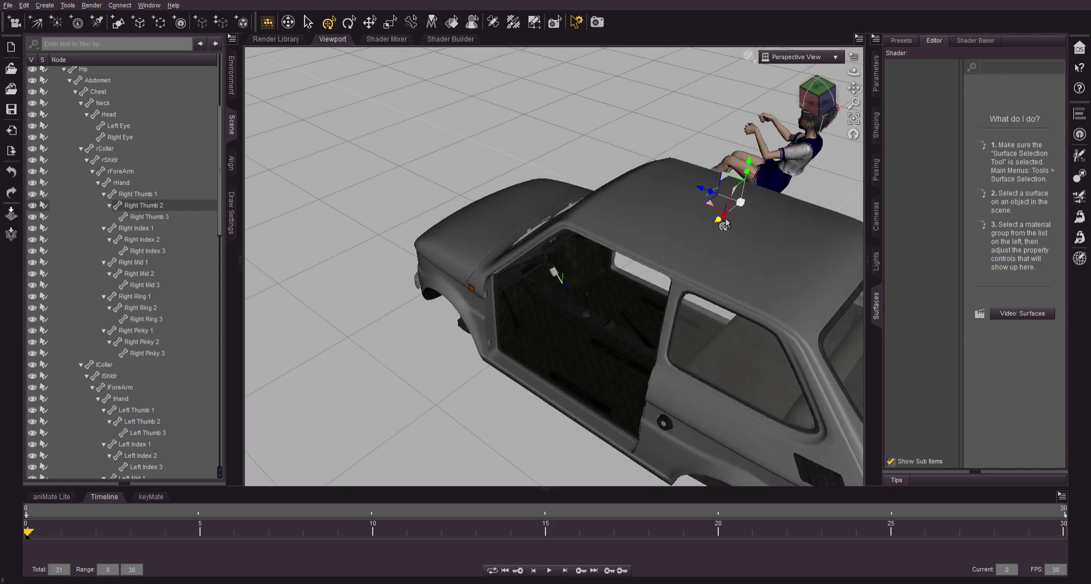
pyautogui.click(768, 175)
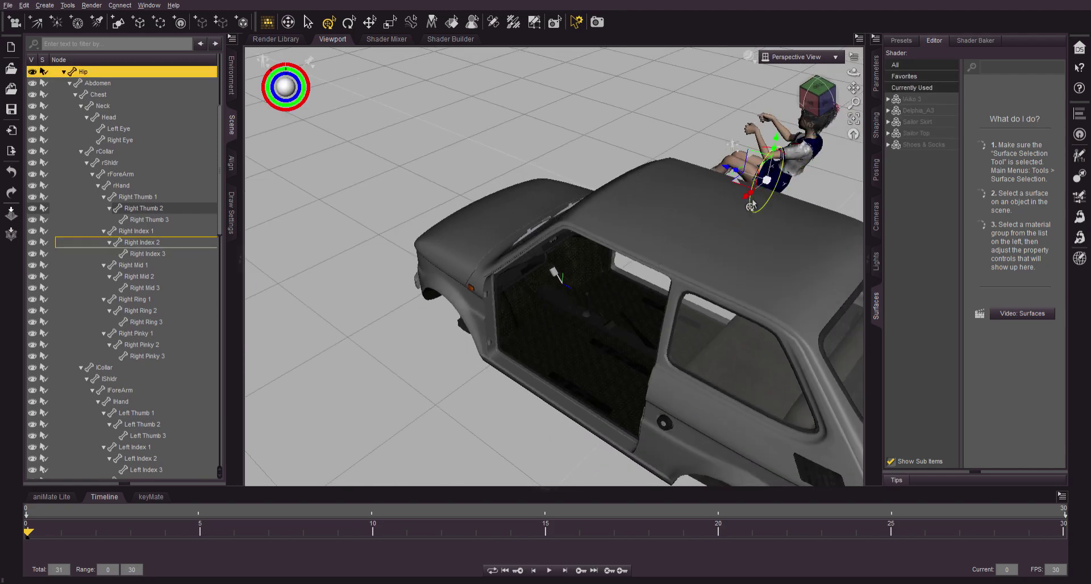
pyautogui.moveTo(750, 203); pyautogui.dragTo(602, 309)
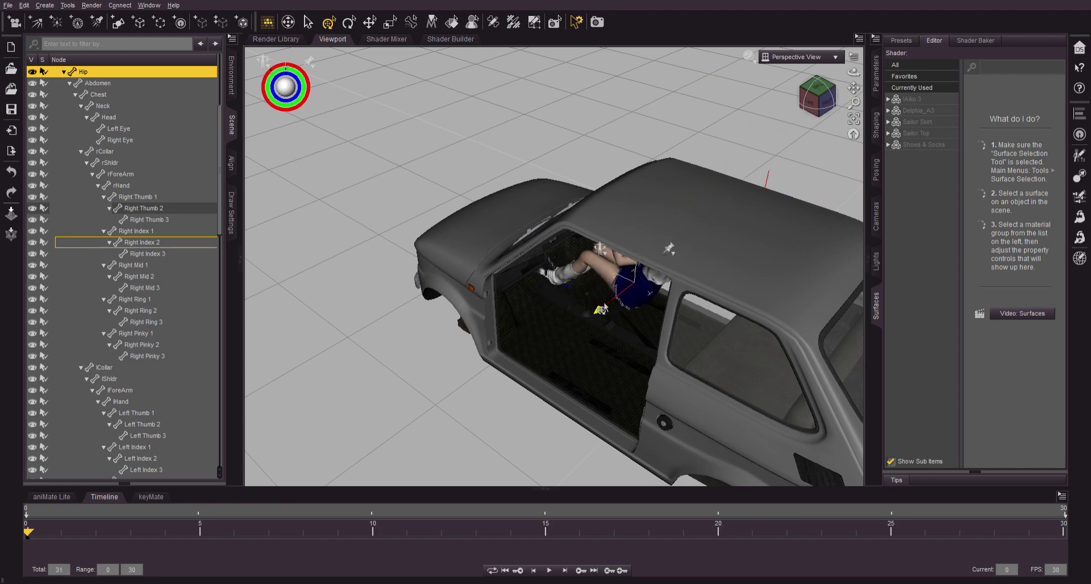
# Use the ActivePose tool to reposition Aiko's left foot beside her right foot, clear of the pedal.
pyautogui.scroll(10, 601, 307)
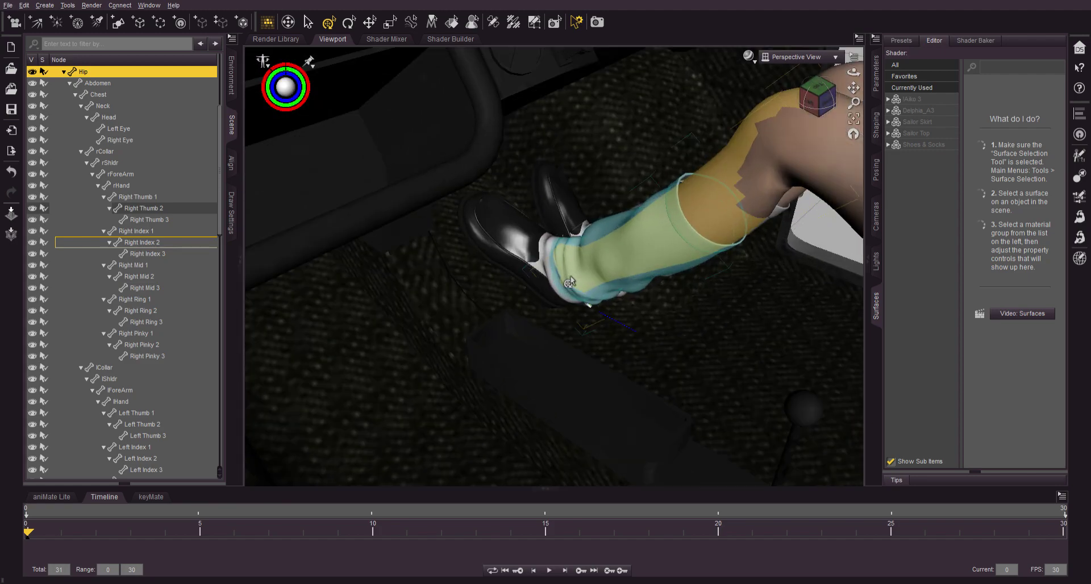
pyautogui.scroll(2, 570, 282)
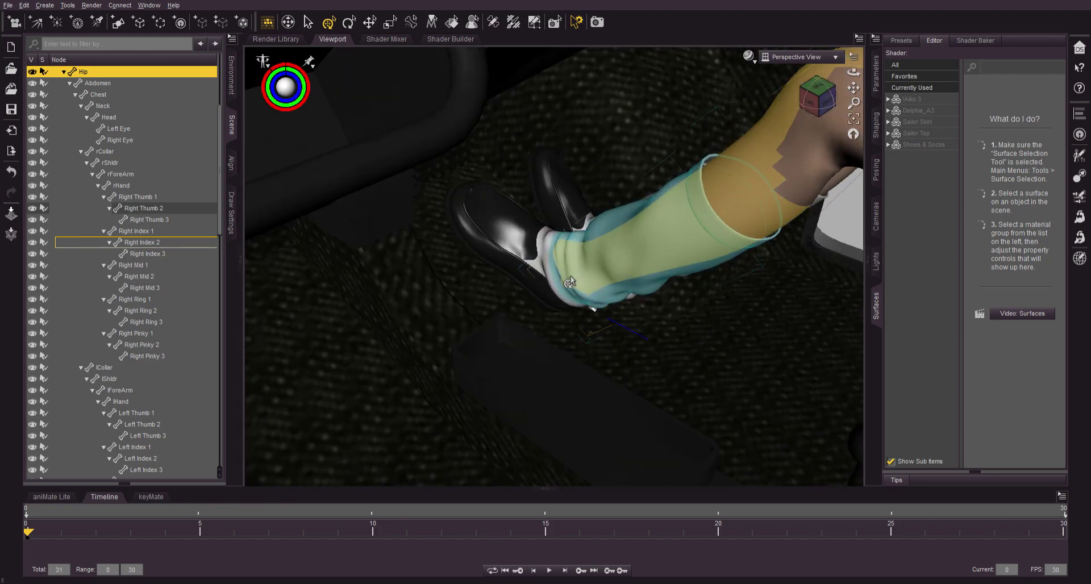
pyautogui.scroll(3, 645, 265)
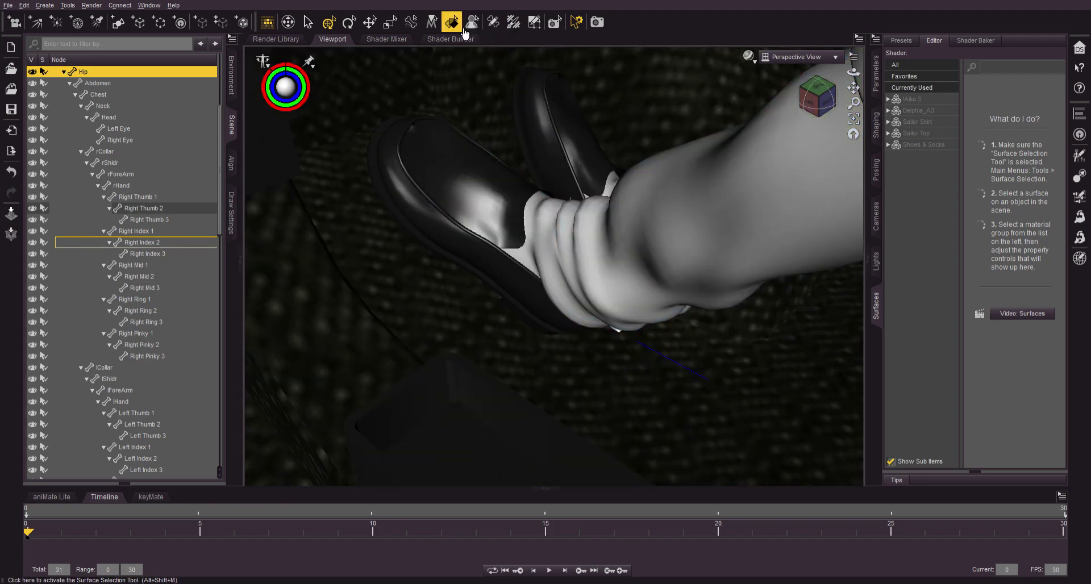
pyautogui.click(411, 21)
pyautogui.click(535, 233)
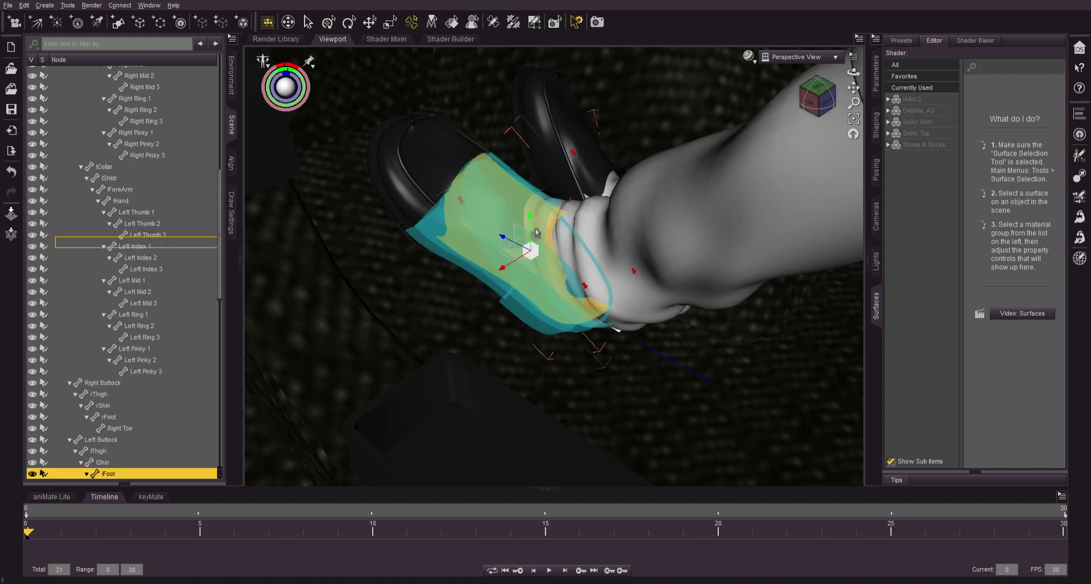
pyautogui.moveTo(534, 237); pyautogui.dragTo(518, 358)
pyautogui.click(621, 250)
pyautogui.click(614, 208)
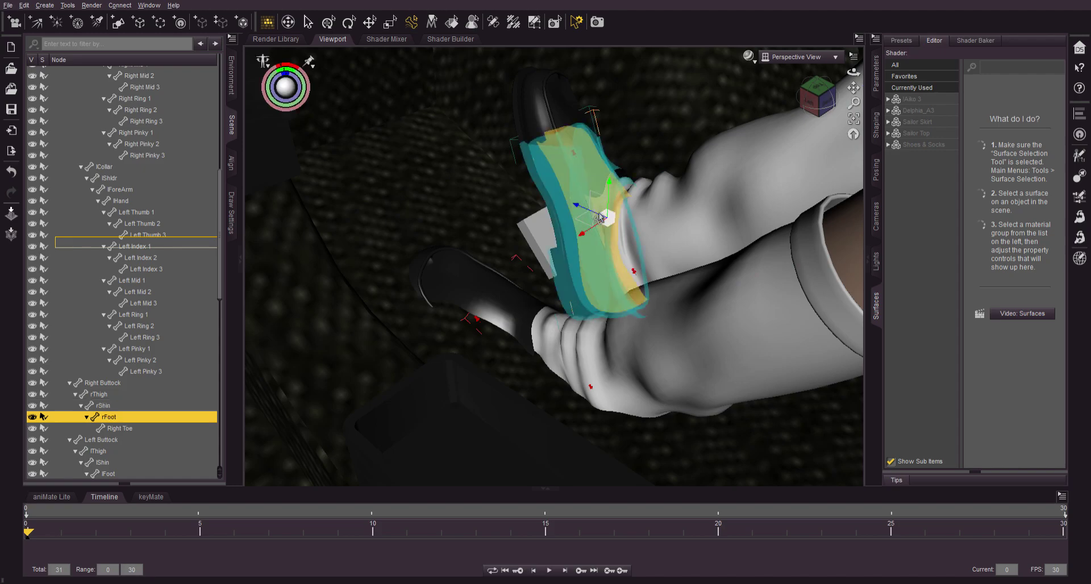
pyautogui.scroll(-4, 680, 320)
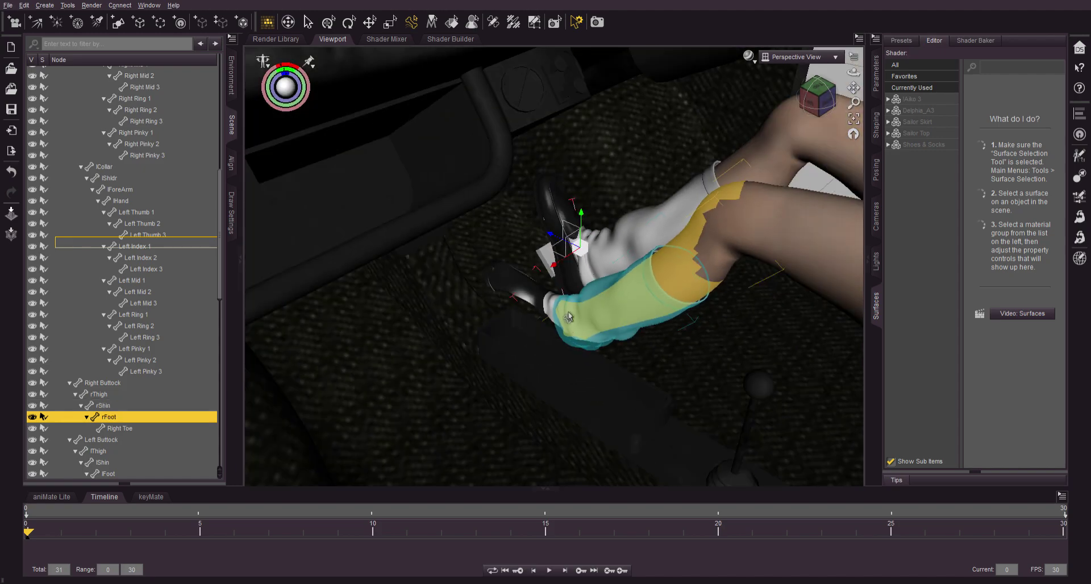
pyautogui.click(548, 309)
pyautogui.moveTo(544, 304)
pyautogui.mouseDown()
pyautogui.moveTo(587, 263)
pyautogui.moveTo(546, 299)
pyautogui.mouseUp()
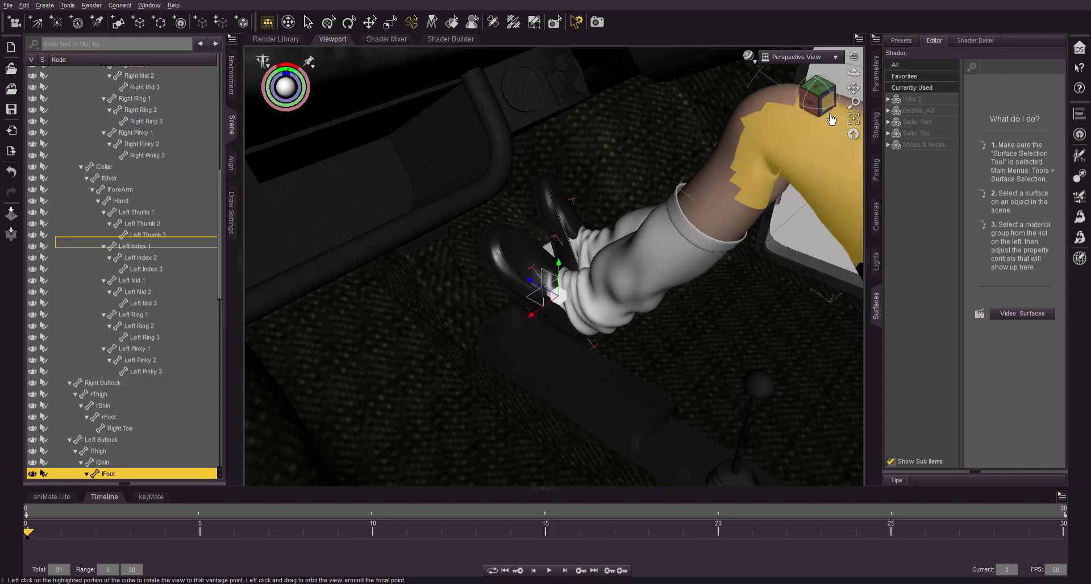
# Move Aiko's right foot off the pedal and rotate it about its X axis.
pyautogui.click(825, 91)
pyautogui.scroll(5, 616, 263)
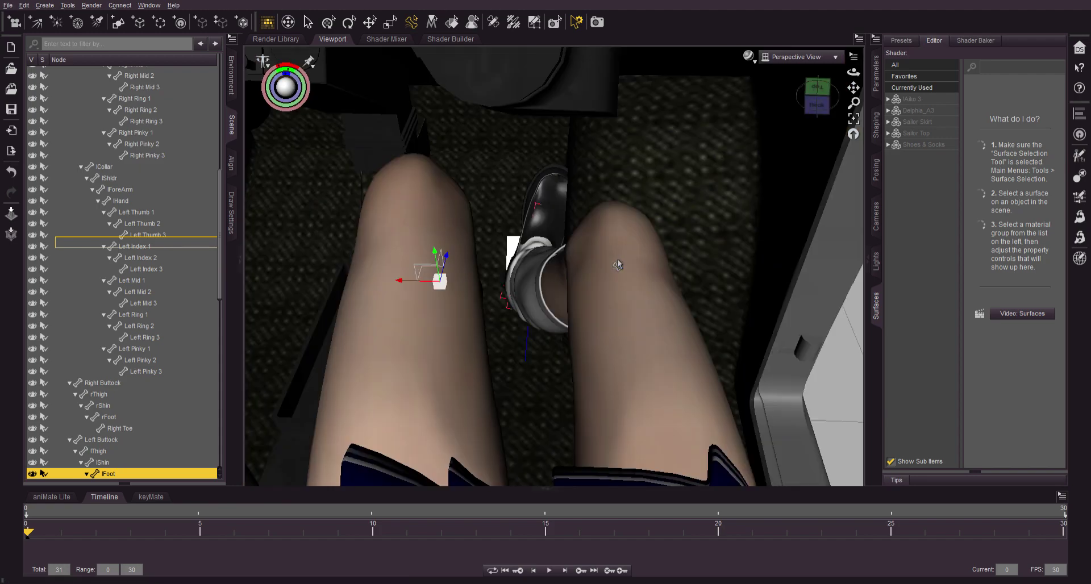
pyautogui.scroll(-1, 587, 270)
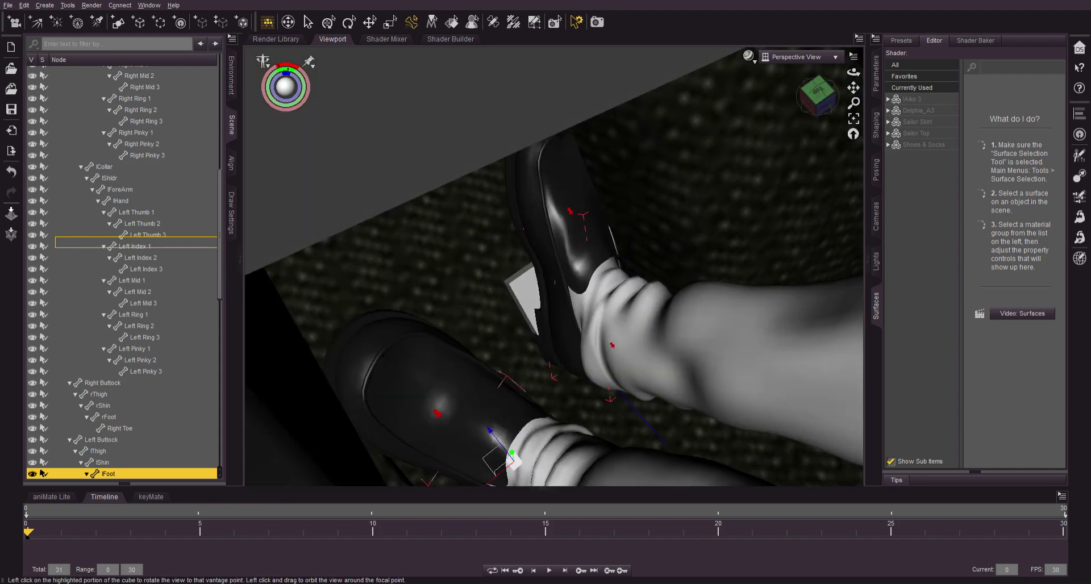
pyautogui.click(581, 277)
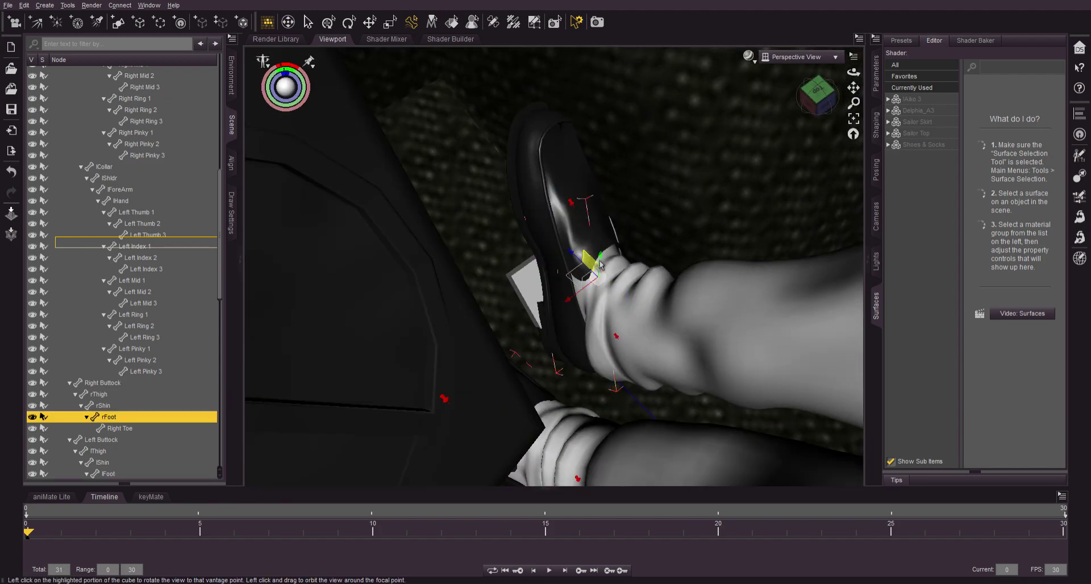
pyautogui.moveTo(641, 286); pyautogui.dragTo(677, 323)
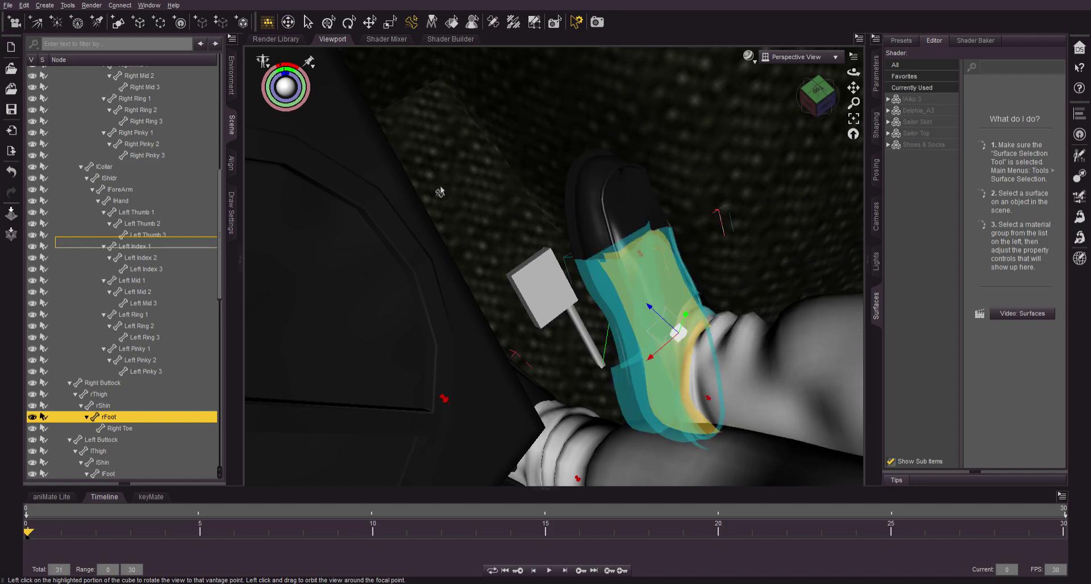
pyautogui.moveTo(294, 71)
pyautogui.mouseDown()
pyautogui.moveTo(309, 72)
pyautogui.moveTo(282, 74)
pyautogui.mouseUp()
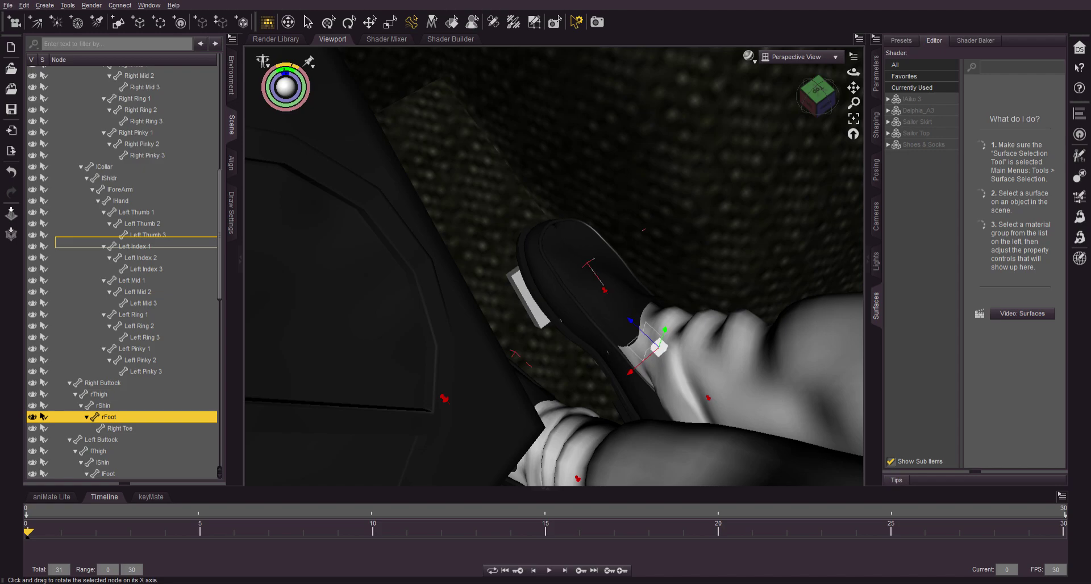
# Shift the right foot over the accelerator pedal, checking its placement from several angles.
pyautogui.moveTo(814, 105)
pyautogui.mouseDown()
pyautogui.moveTo(833, 96)
pyautogui.moveTo(810, 101)
pyautogui.mouseUp()
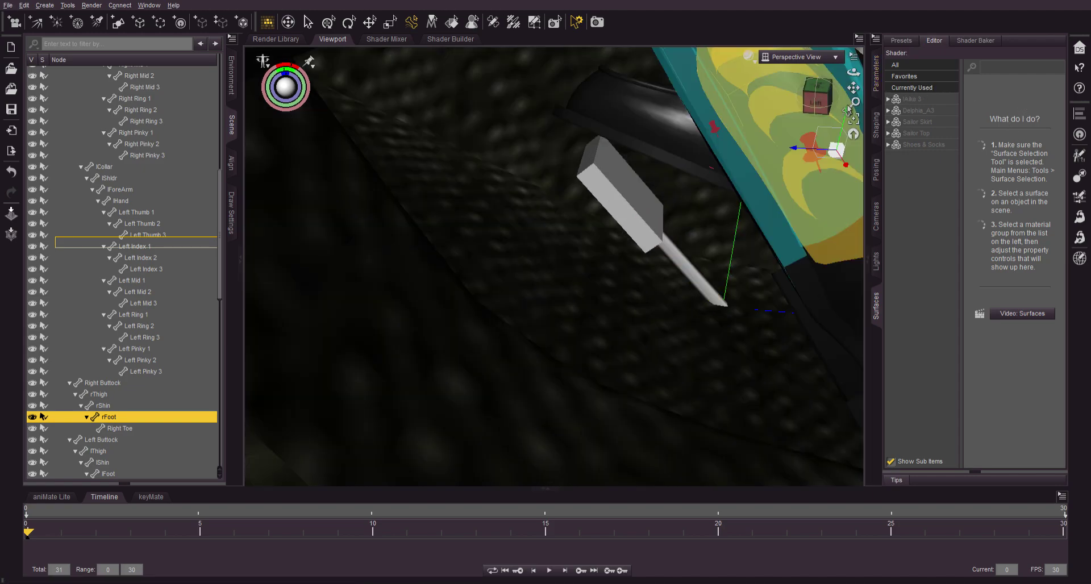
pyautogui.moveTo(853, 73); pyautogui.dragTo(837, 85)
pyautogui.moveTo(767, 171); pyautogui.dragTo(806, 154)
pyautogui.scroll(-3, 659, 234)
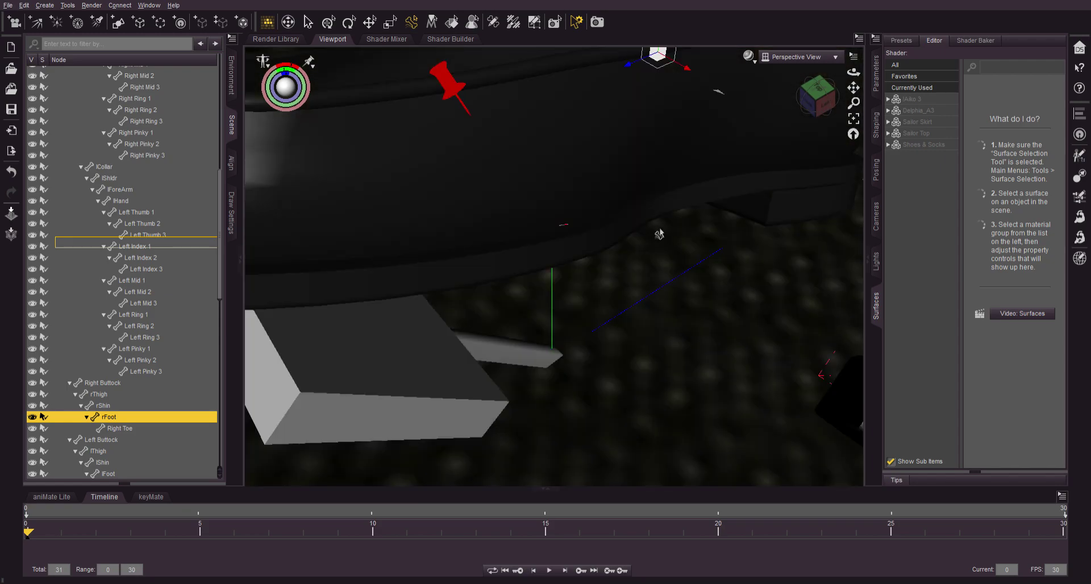
pyautogui.moveTo(753, 131); pyautogui.dragTo(710, 162)
pyautogui.scroll(1, 710, 161)
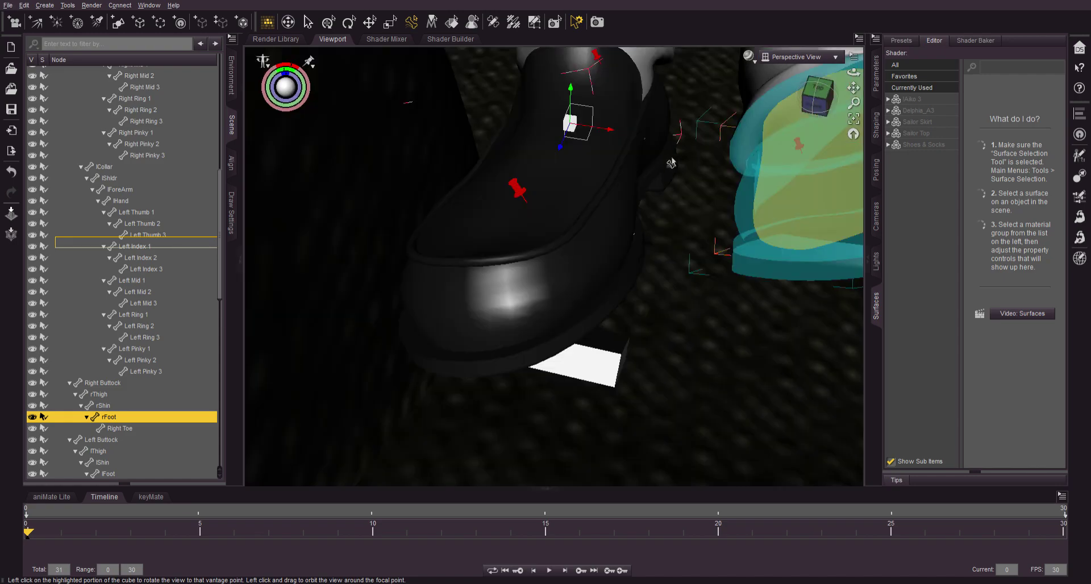
# Turn the right foot and move it back slightly so its sole lines up above the pedal plate.
pyautogui.moveTo(296, 98)
pyautogui.mouseDown()
pyautogui.moveTo(319, 107)
pyautogui.moveTo(316, 98)
pyautogui.mouseUp()
pyautogui.moveTo(824, 96)
pyautogui.mouseDown()
pyautogui.moveTo(766, 98)
pyautogui.moveTo(840, 107)
pyautogui.mouseUp()
pyautogui.scroll(-3, 642, 193)
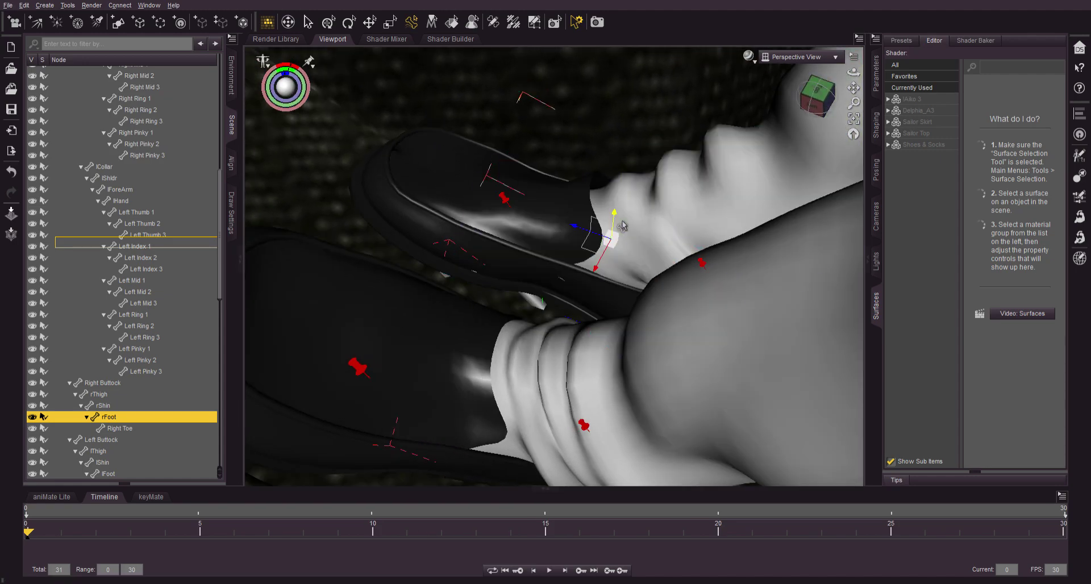
pyautogui.scroll(-3, 609, 227)
pyautogui.moveTo(611, 229); pyautogui.dragTo(720, 226)
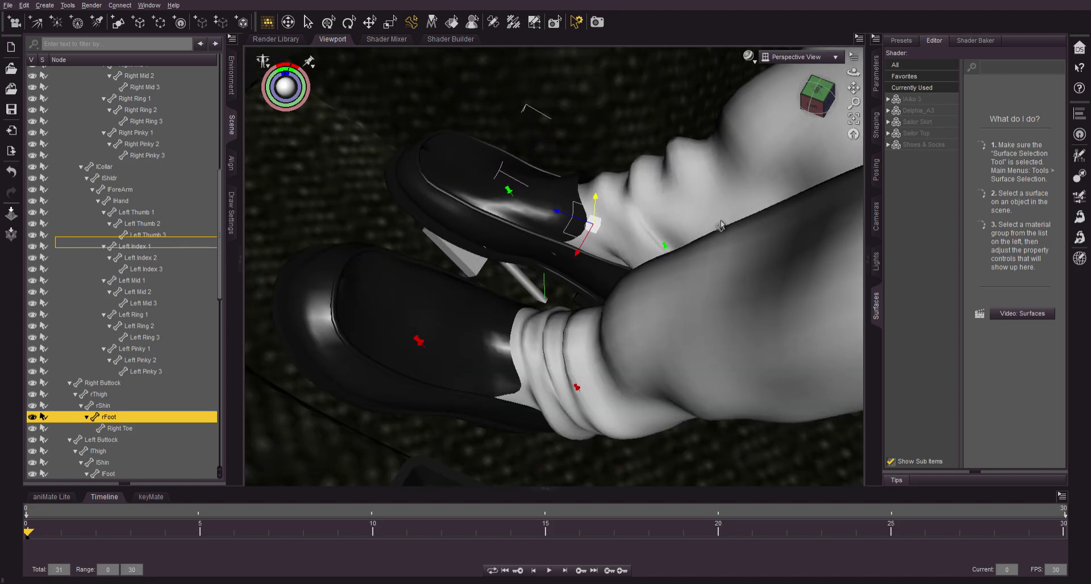
pyautogui.moveTo(617, 213); pyautogui.dragTo(657, 211)
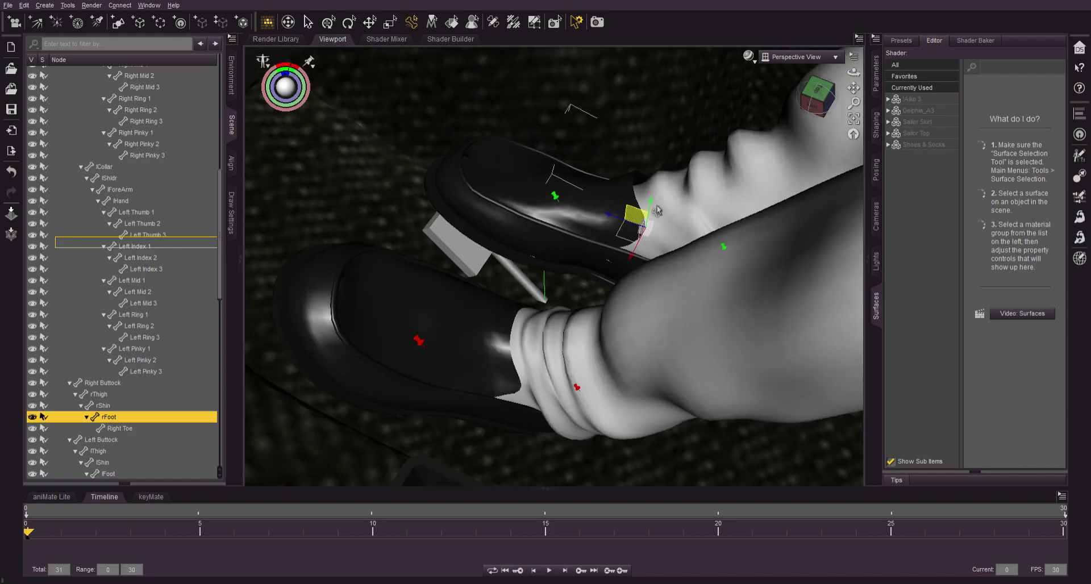
# Adjust the right foot's X rotation and lower the foot towards the pedal.
pyautogui.moveTo(816, 100)
pyautogui.mouseDown()
pyautogui.moveTo(821, 73)
pyautogui.moveTo(806, 85)
pyautogui.moveTo(818, 107)
pyautogui.mouseUp()
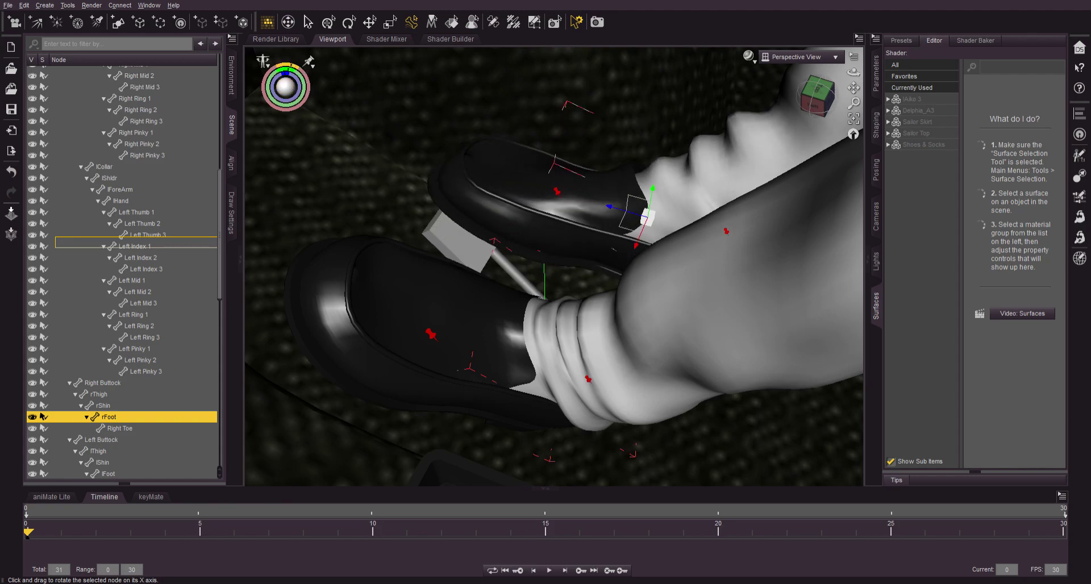
pyautogui.moveTo(285, 66); pyautogui.dragTo(291, 66)
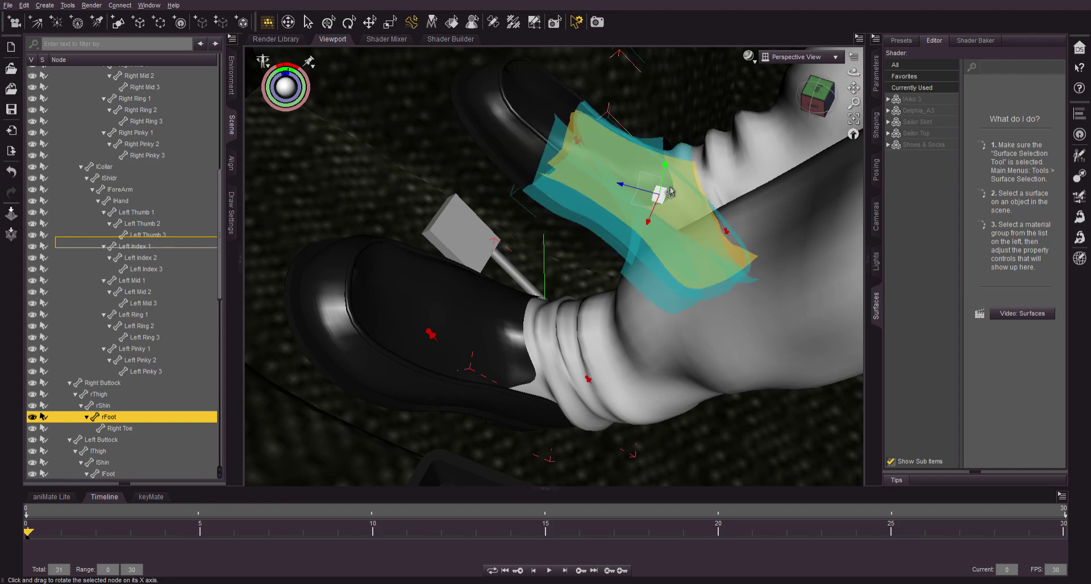
pyautogui.moveTo(654, 189); pyautogui.dragTo(630, 229)
pyautogui.moveTo(616, 248); pyautogui.dragTo(623, 256)
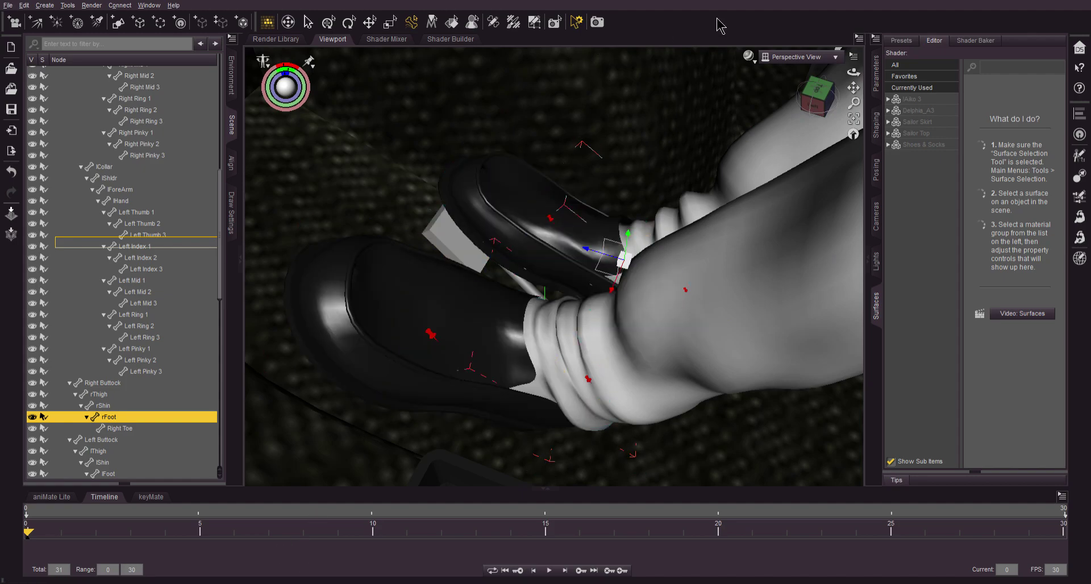
# Inspect the gap between shoe and pedal from a low side view and fine-position the right foot.
pyautogui.moveTo(816, 98)
pyautogui.mouseDown()
pyautogui.moveTo(841, 98)
pyautogui.moveTo(818, 82)
pyautogui.mouseUp()
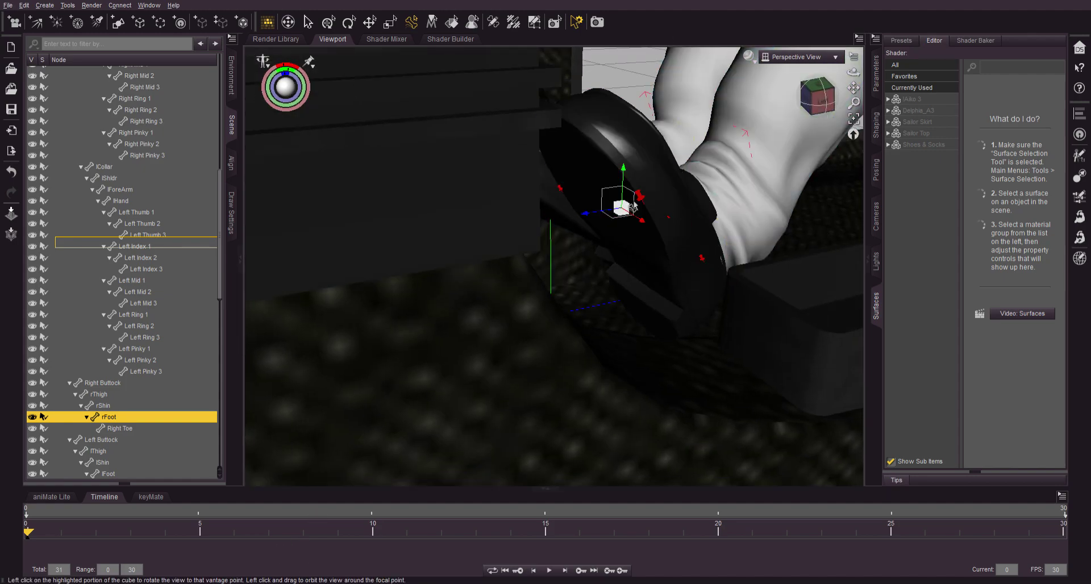
pyautogui.scroll(5, 597, 234)
pyautogui.scroll(-3, 597, 234)
pyautogui.moveTo(574, 265); pyautogui.dragTo(596, 358, button='middle')
pyautogui.moveTo(672, 253); pyautogui.dragTo(648, 271)
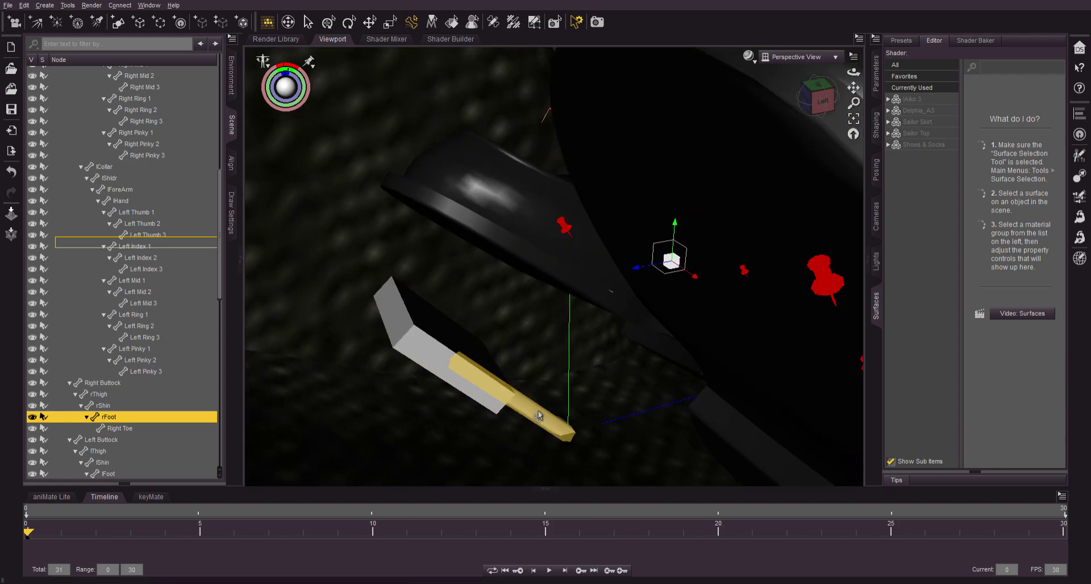
# Select Gas Pivot and set its X Rotate to -9.49 at frame 0, raising the pedal.
pyautogui.click(568, 399)
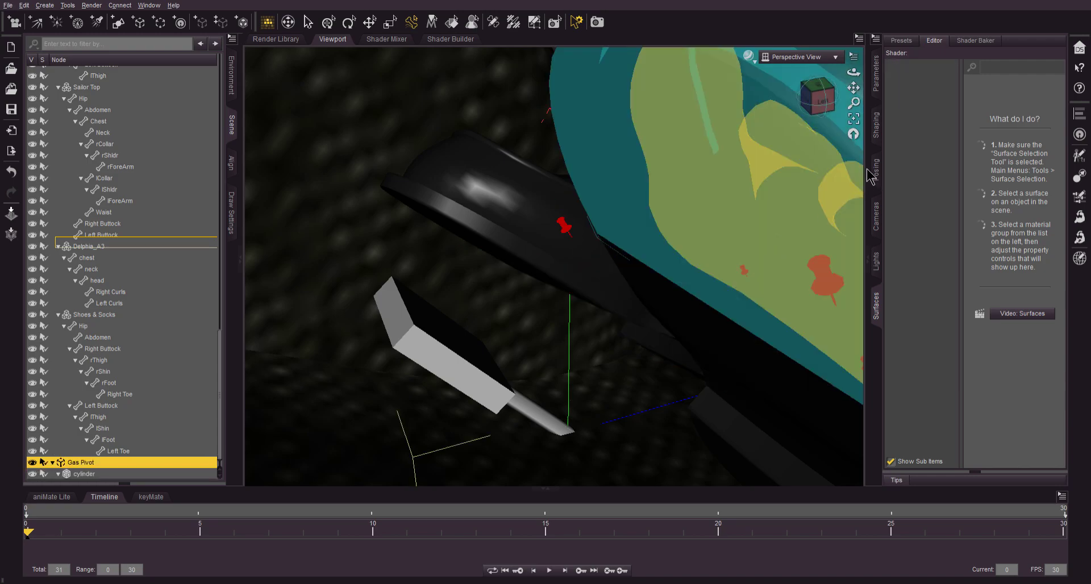
pyautogui.click(876, 74)
pyautogui.moveTo(1014, 143); pyautogui.dragTo(999, 143)
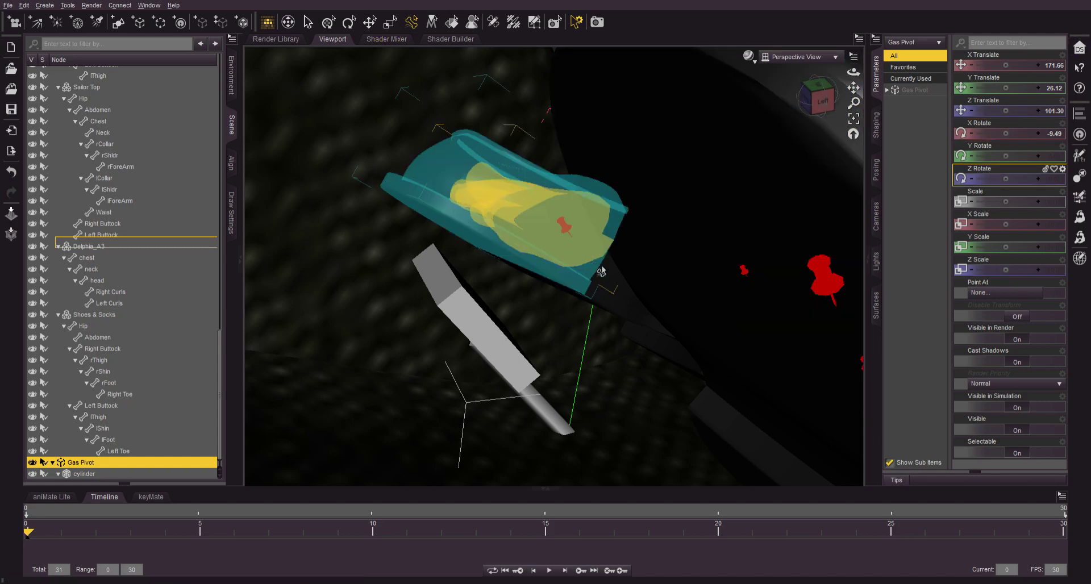
# At frame 30, set Gas Pivot's X Rotate to 16.89 to depress the pedal.
pyautogui.click(602, 273)
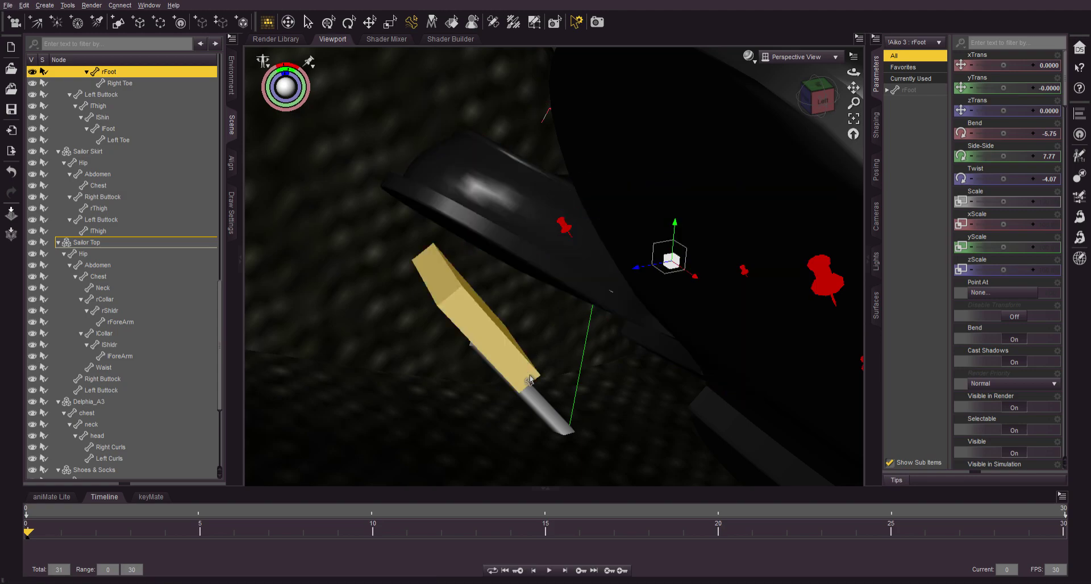
pyautogui.click(549, 408)
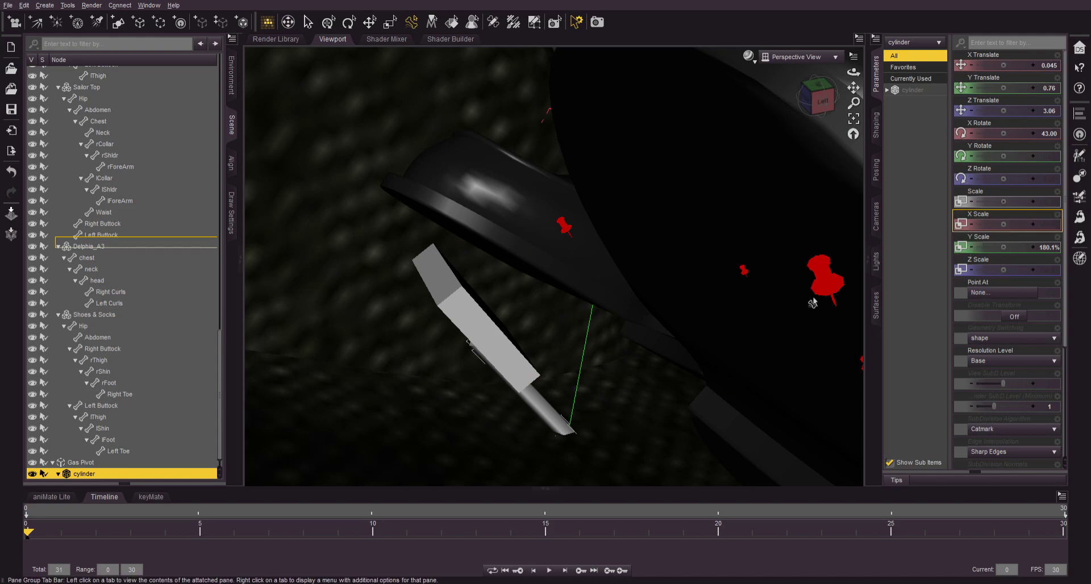
pyautogui.click(86, 465)
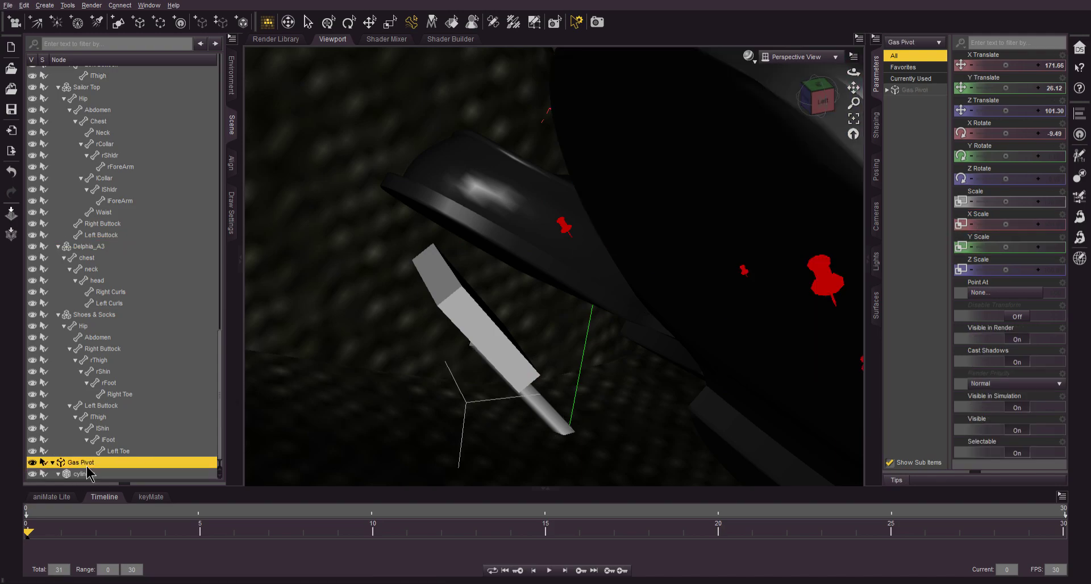
pyautogui.moveTo(1007, 134)
pyautogui.mouseDown()
pyautogui.moveTo(1018, 133)
pyautogui.moveTo(991, 144)
pyautogui.mouseUp()
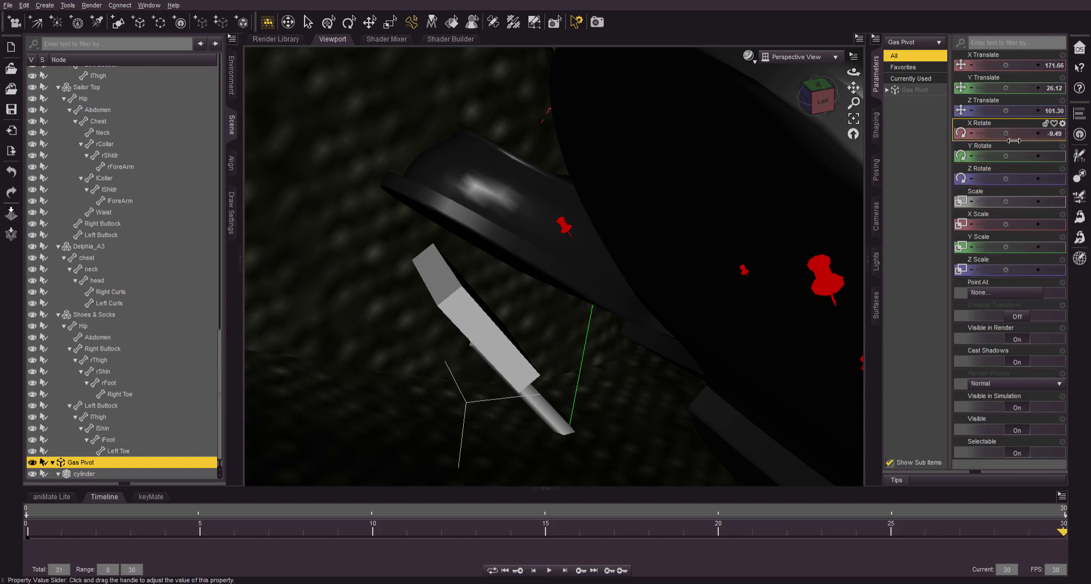
pyautogui.moveTo(1005, 134); pyautogui.dragTo(1019, 134)
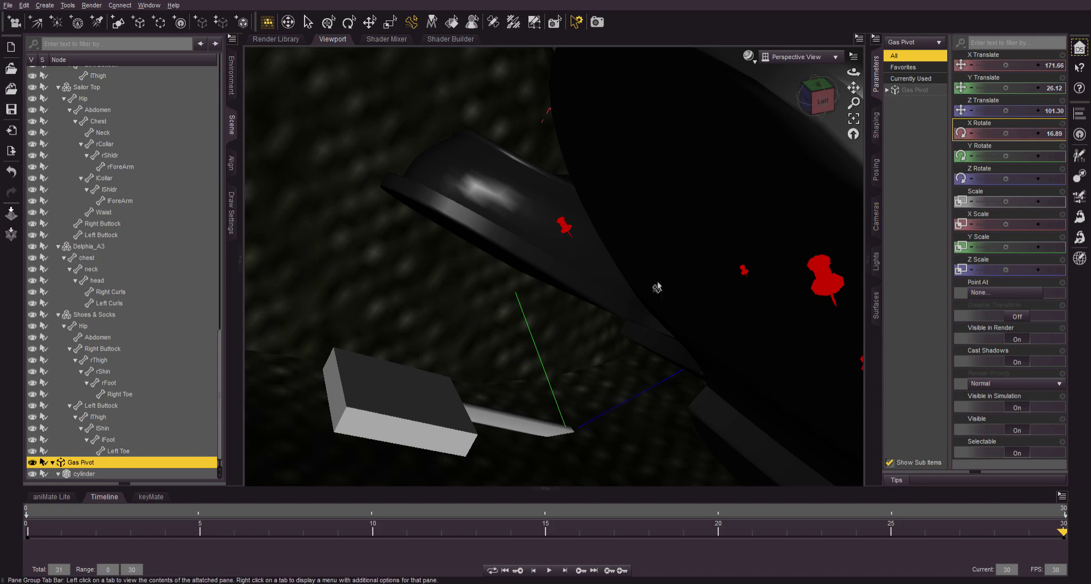
# Return to frame 0 and move Aiko's right foot closer to the raised pedal.
pyautogui.moveTo(98, 539); pyautogui.dragTo(6, 549)
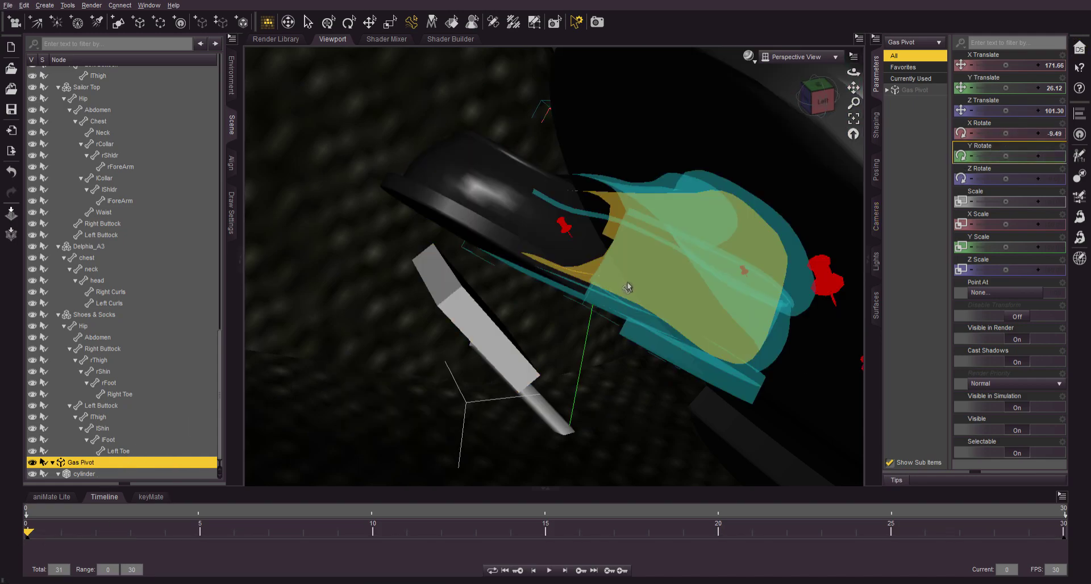
pyautogui.click(642, 283)
pyautogui.moveTo(668, 260); pyautogui.dragTo(635, 274)
pyautogui.moveTo(824, 103)
pyautogui.mouseDown()
pyautogui.moveTo(818, 86)
pyautogui.moveTo(820, 97)
pyautogui.mouseUp()
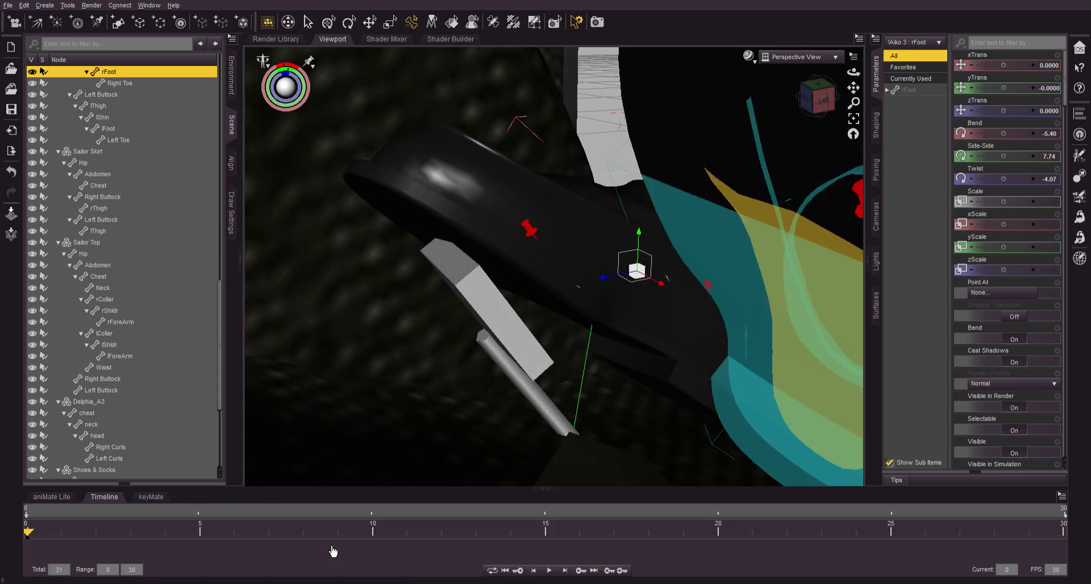
# At frame 30, lower the right foot onto the depressed pedal and bend it to about 3.4.
pyautogui.moveTo(211, 533); pyautogui.dragTo(1062, 531)
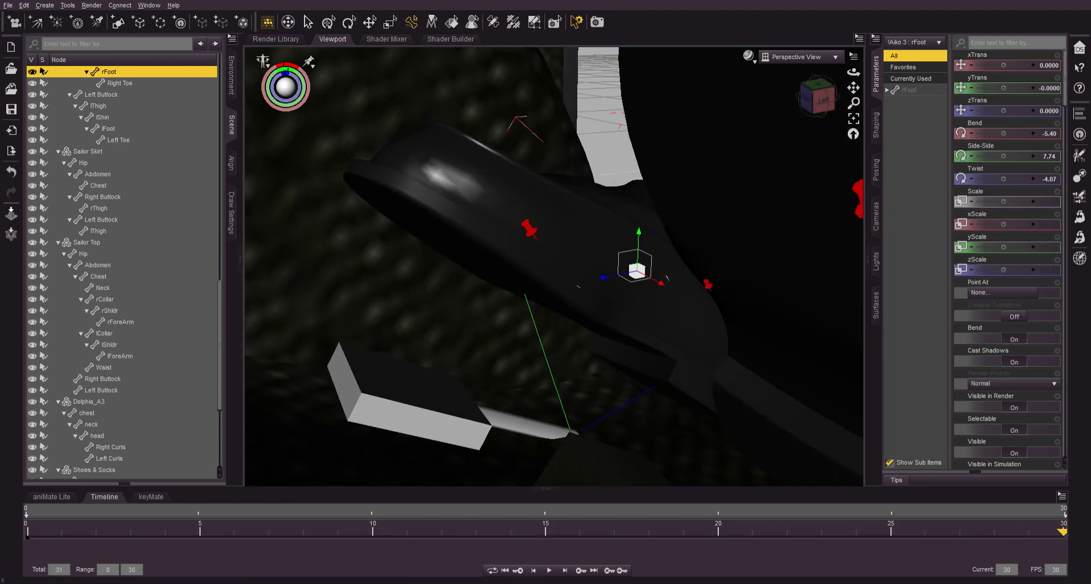
pyautogui.moveTo(621, 267); pyautogui.dragTo(566, 335)
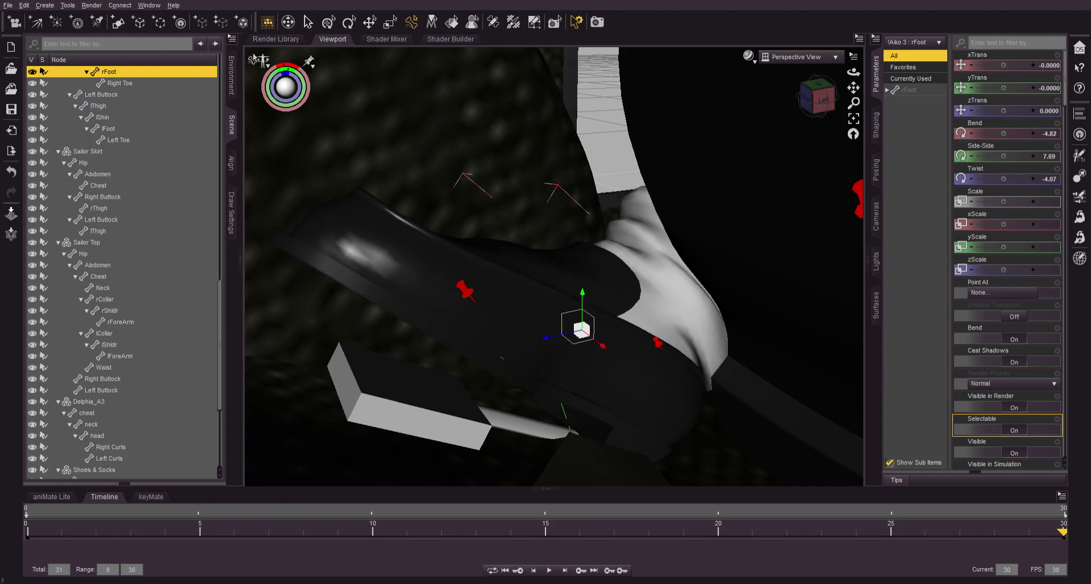
pyautogui.moveTo(286, 65); pyautogui.dragTo(376, 184)
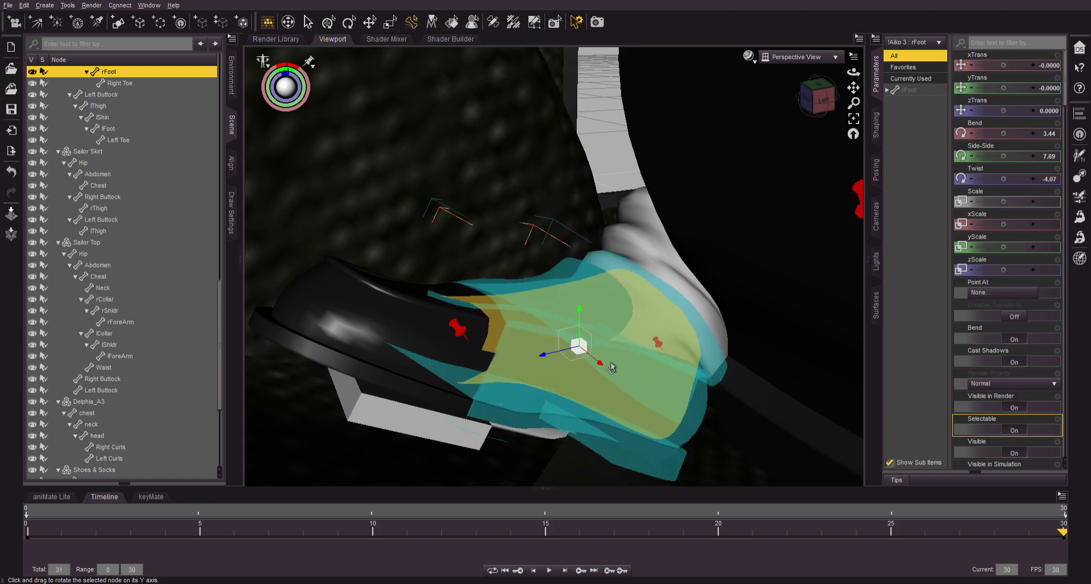
pyautogui.moveTo(600, 366); pyautogui.dragTo(589, 361)
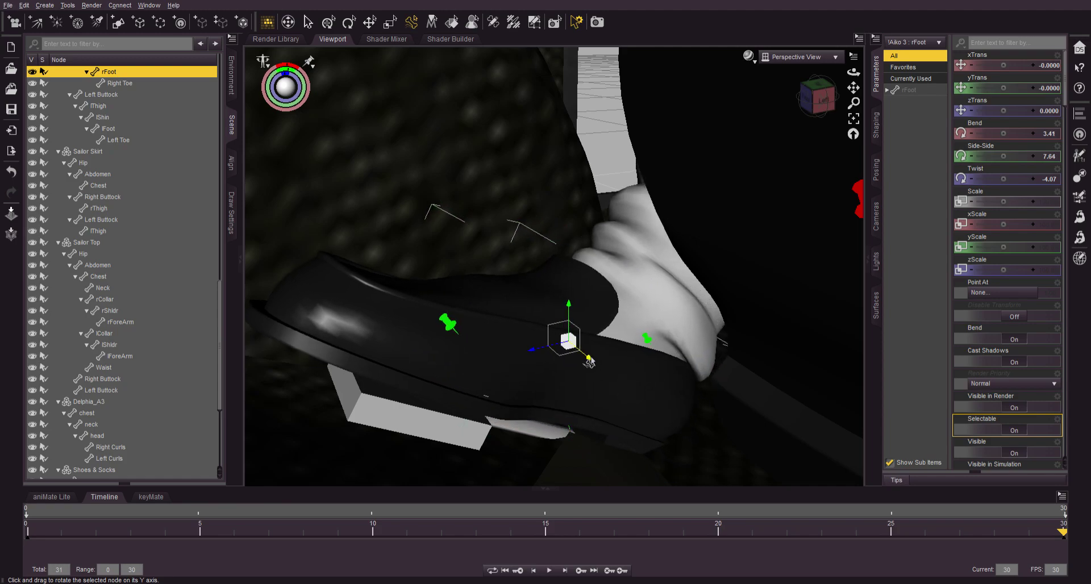
# Play the animation from the start and examine the foot and pedal movement from several angles.
pyautogui.click(44, 533)
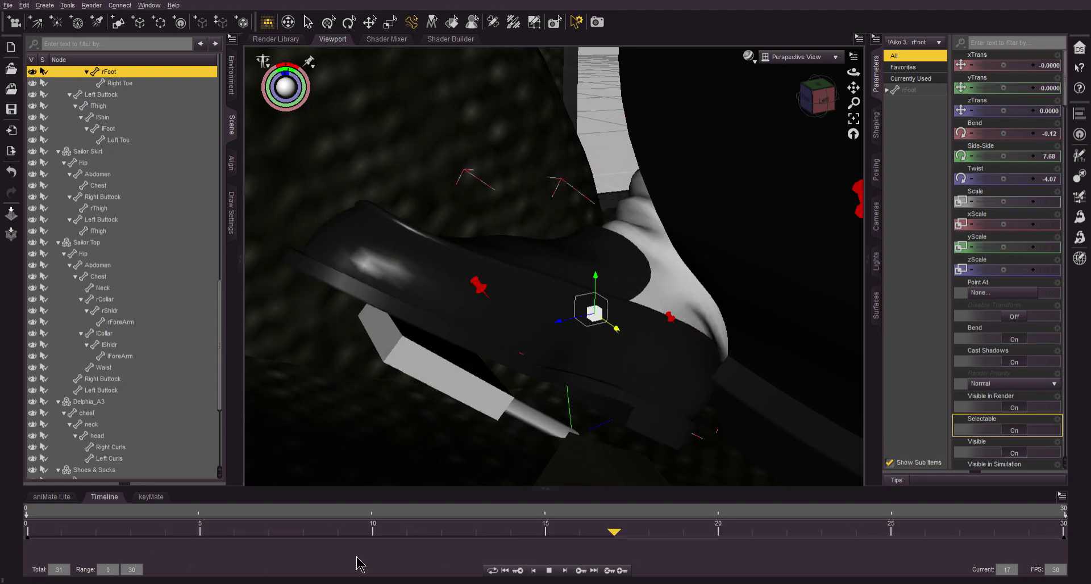
pyautogui.moveTo(827, 102)
pyautogui.mouseDown()
pyautogui.moveTo(846, 101)
pyautogui.moveTo(795, 103)
pyautogui.moveTo(822, 69)
pyautogui.moveTo(809, 66)
pyautogui.moveTo(836, 115)
pyautogui.mouseUp()
pyautogui.scroll(-4, 620, 191)
pyautogui.scroll(-4, 624, 191)
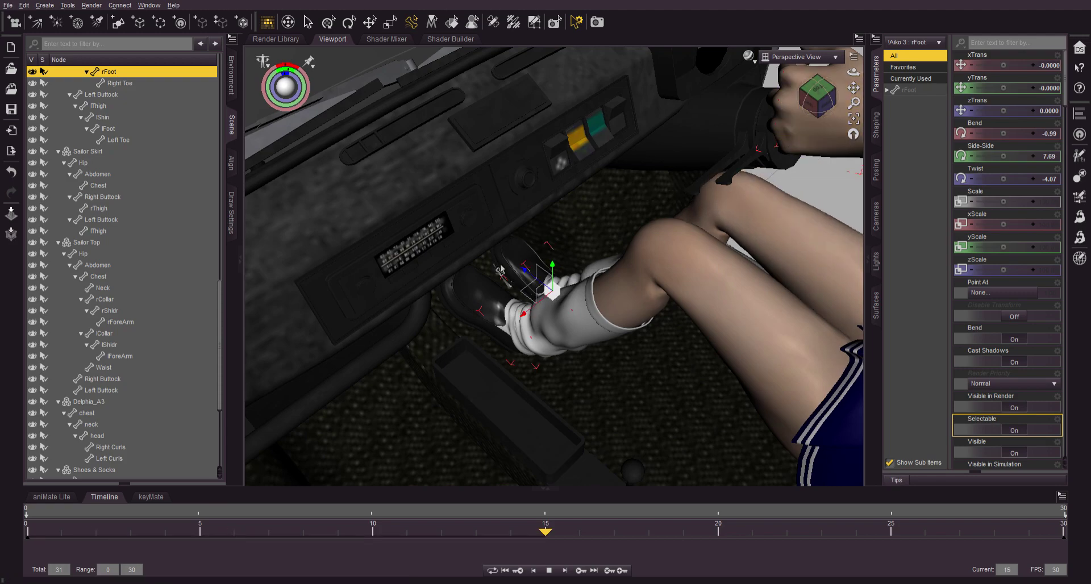
pyautogui.scroll(5, 539, 279)
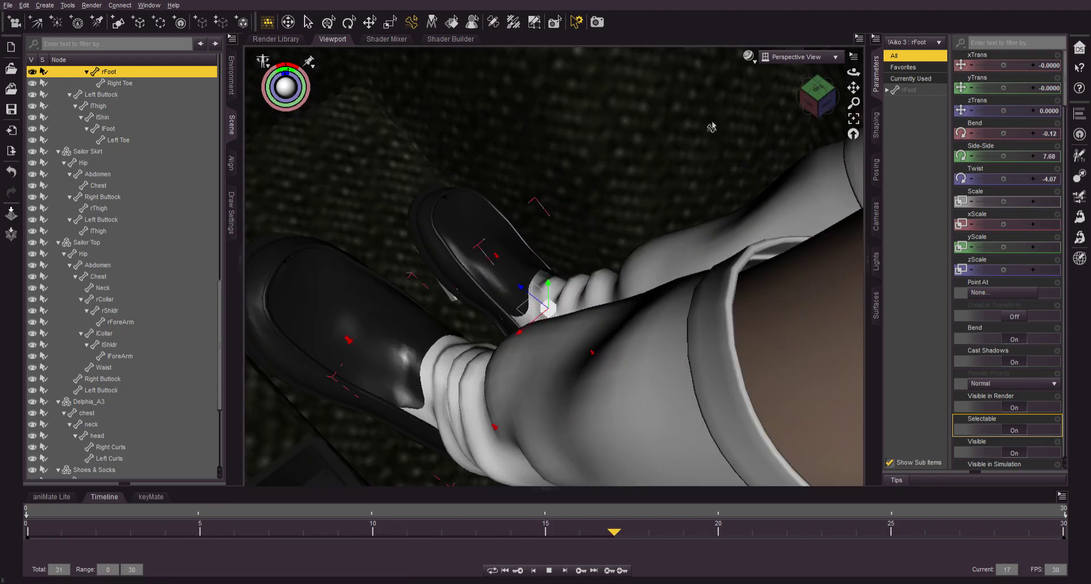
pyautogui.moveTo(821, 107); pyautogui.dragTo(814, 95)
pyautogui.scroll(3, 639, 186)
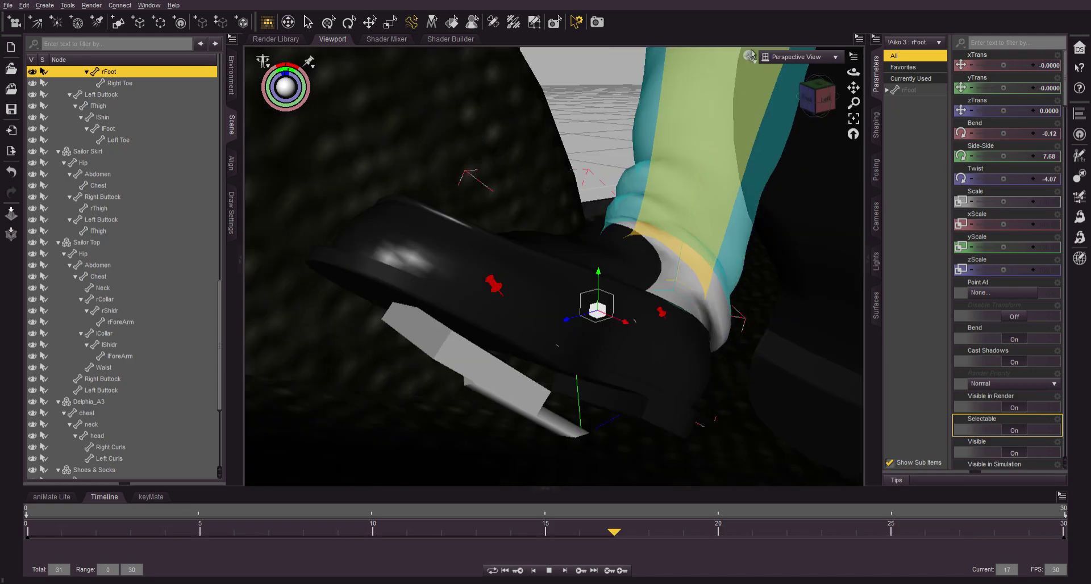